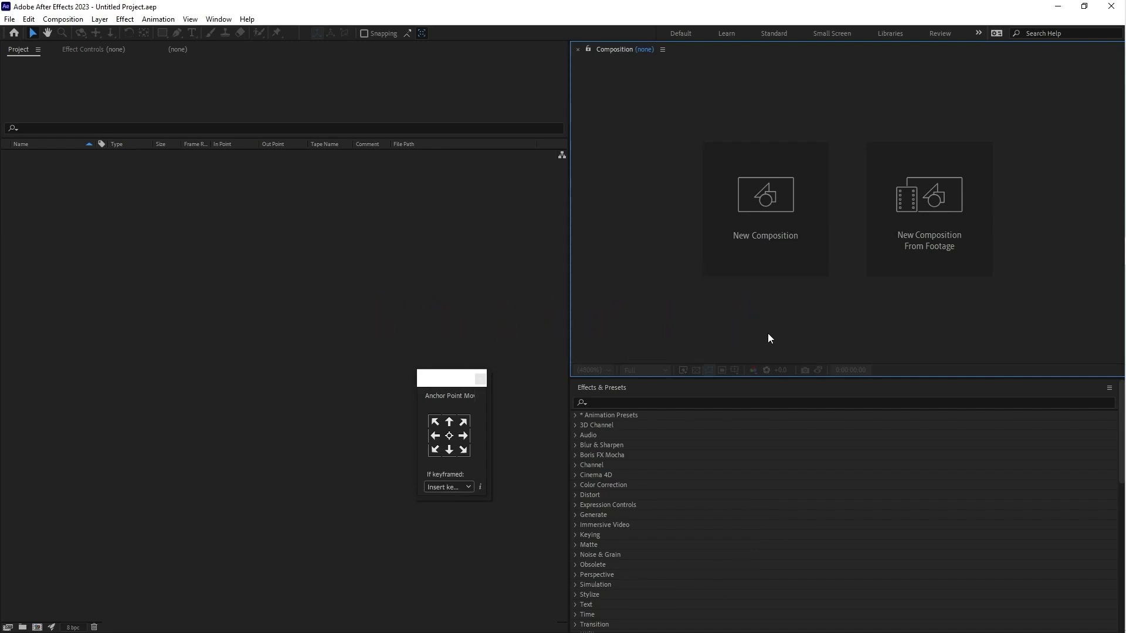
Create a new 1920x1080, 29.97 fps, 10-second composition named 'Text animation'
left_click(770, 212)
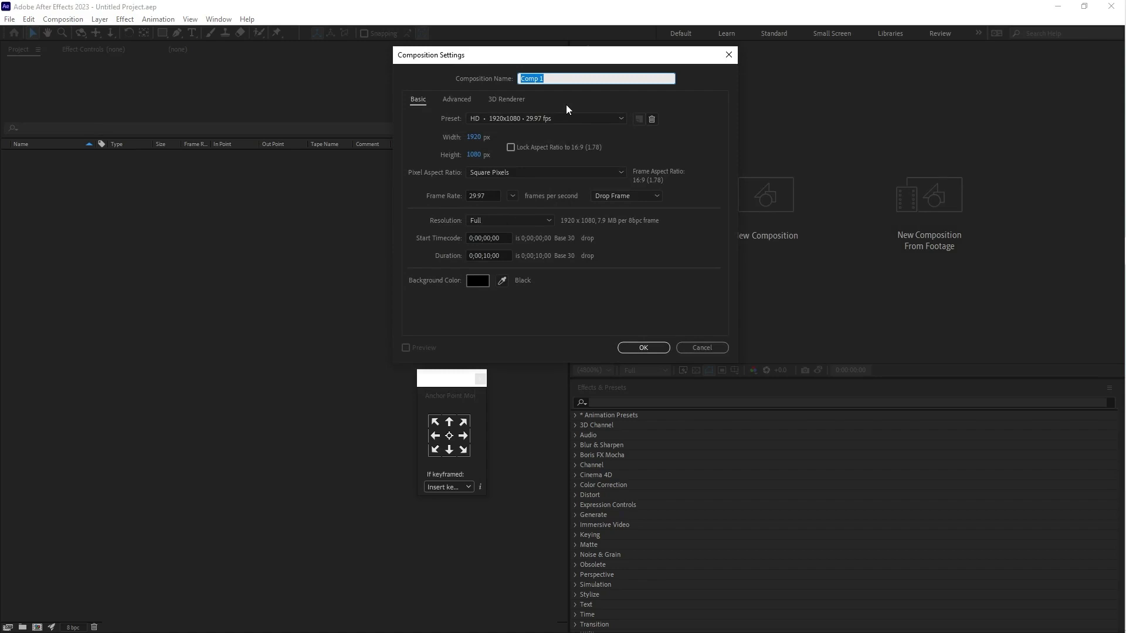
type("Text animation")
left_click(506, 255)
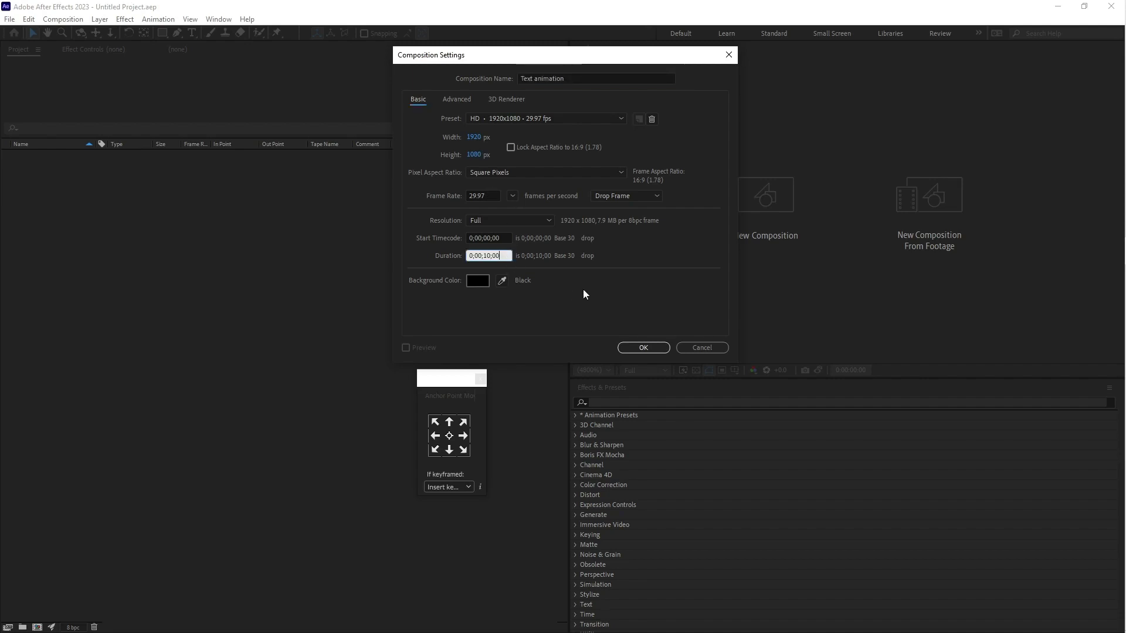
Confirm the composition and type 'GPT' in a paragraph text box across the frame
left_click(643, 349)
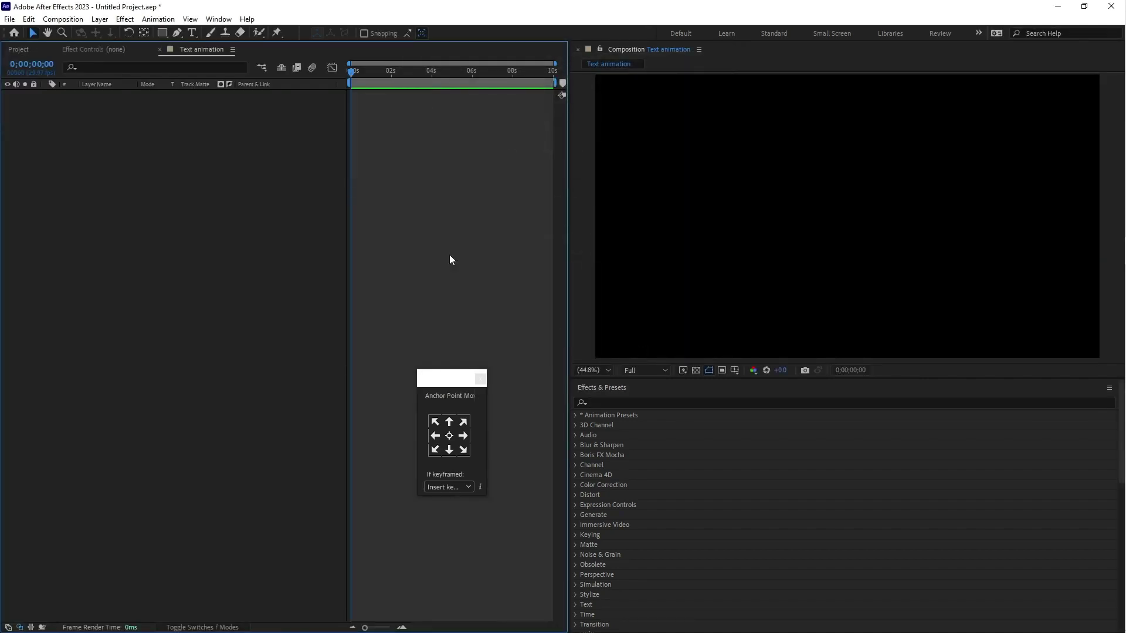
left_click(192, 33)
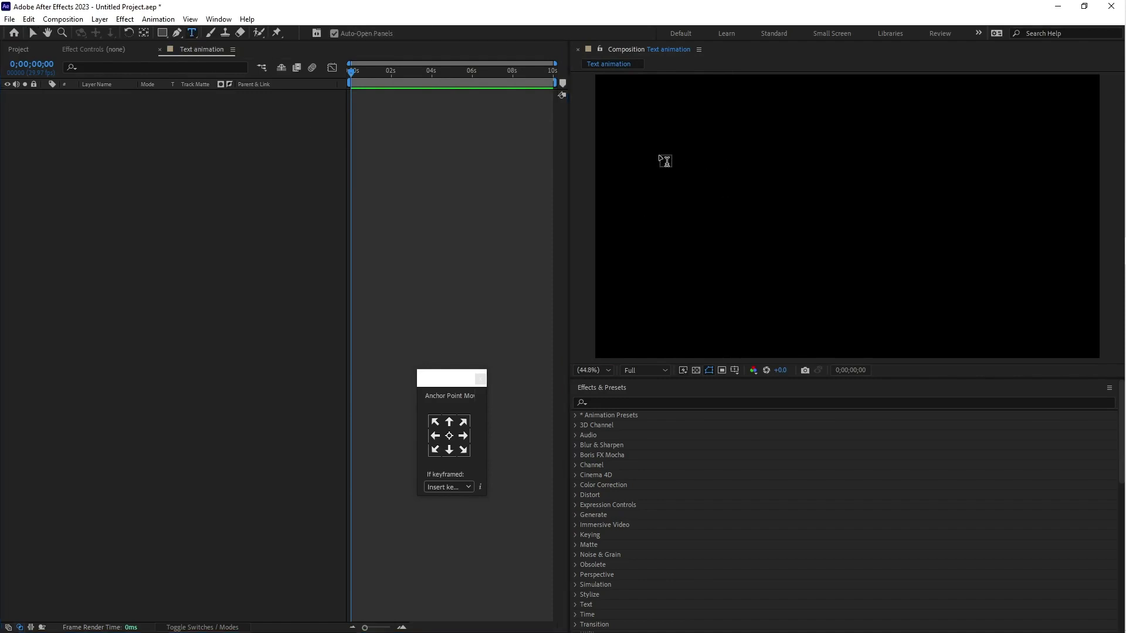
left_click_drag(666, 142, 1049, 296)
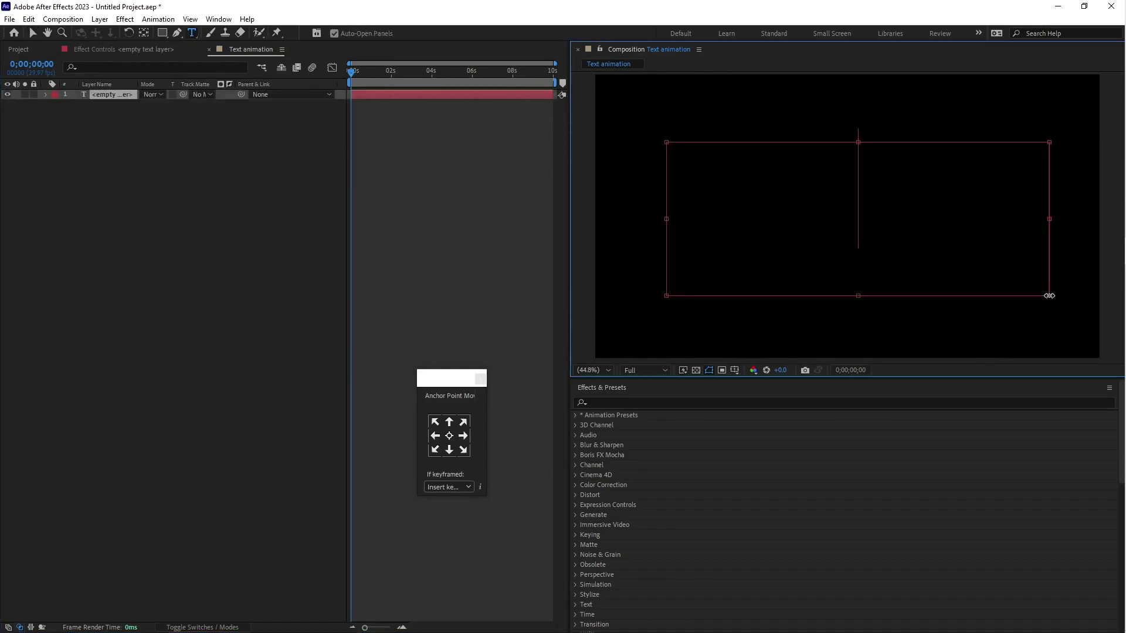
type("GPT")
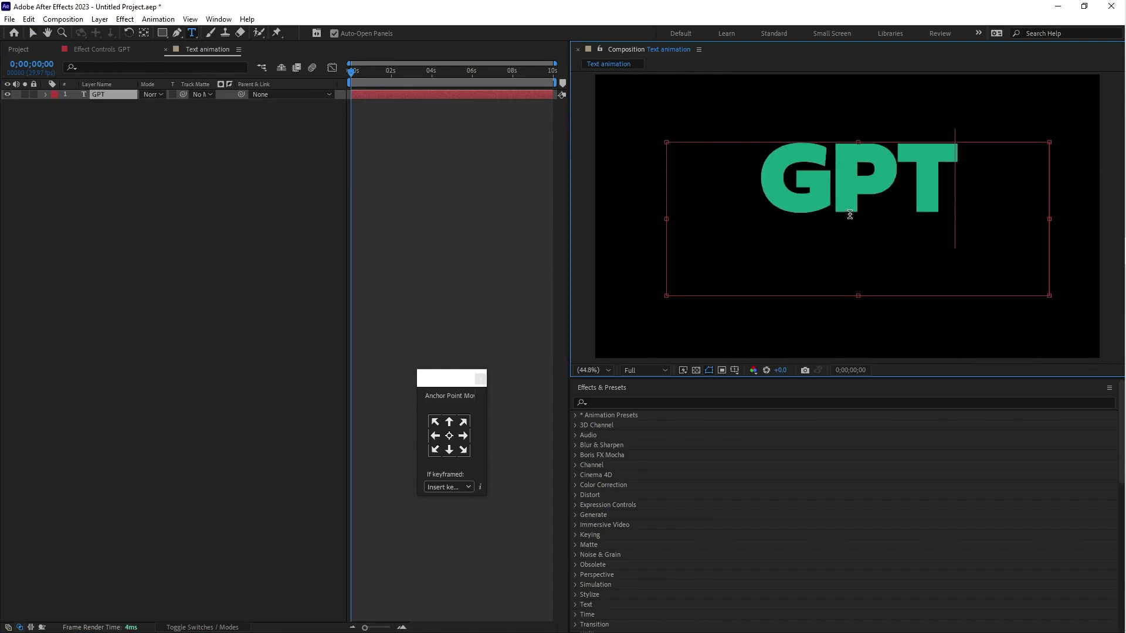
Centre the GPT layer's anchor point and align it horizontally and vertically in the frame
left_click(449, 436)
key("Caps_Lock")
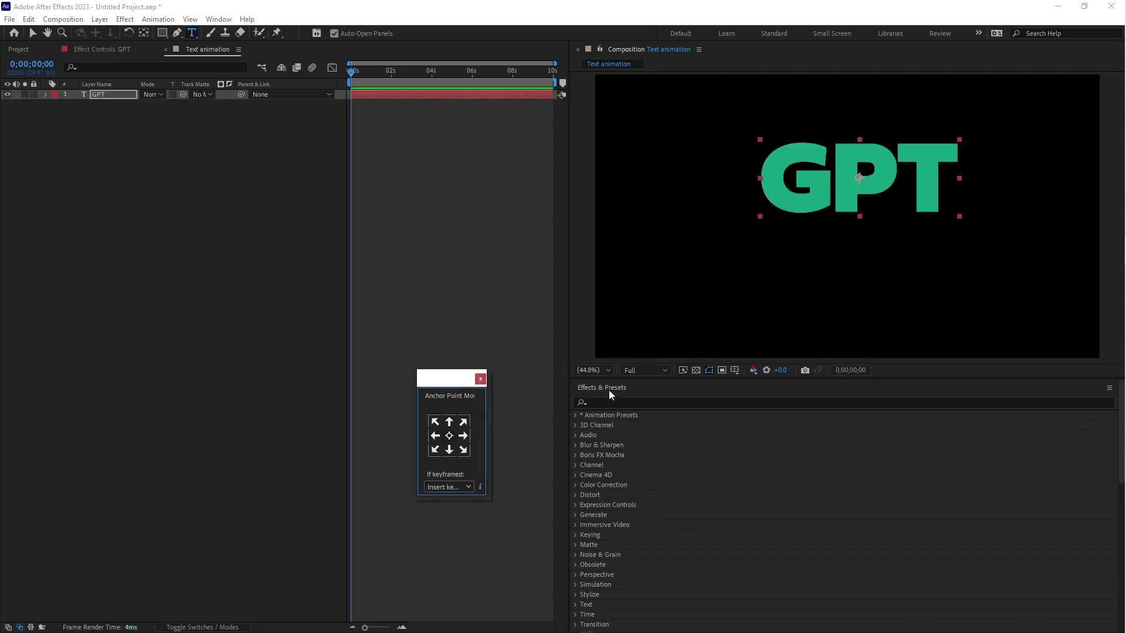
scroll(703, 493, "down", 5)
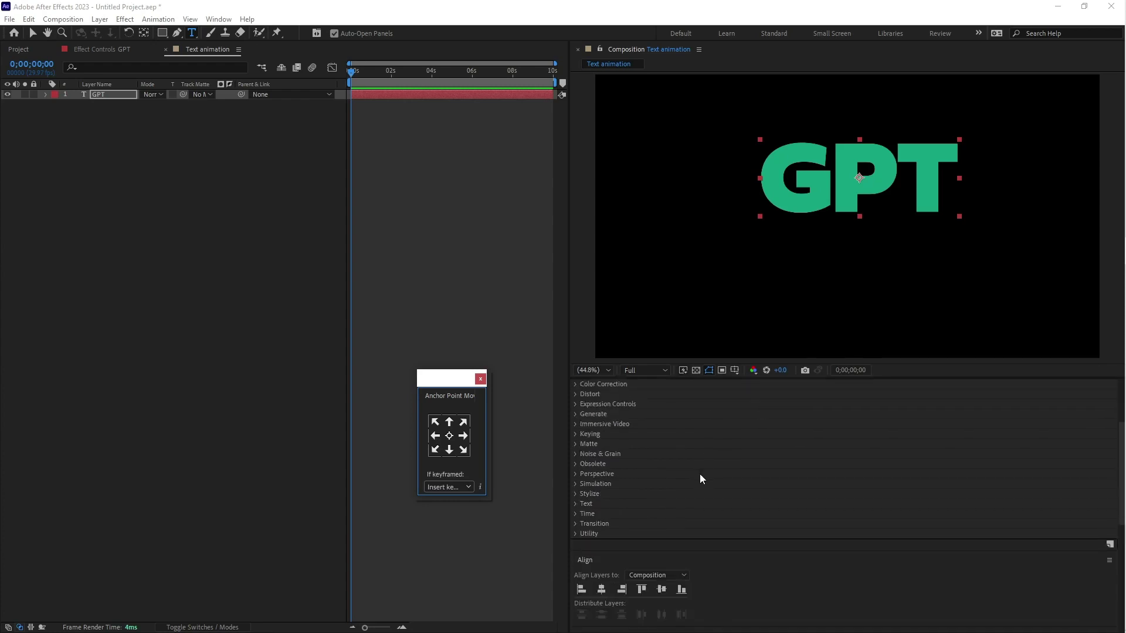
left_click(601, 538)
left_click(661, 538)
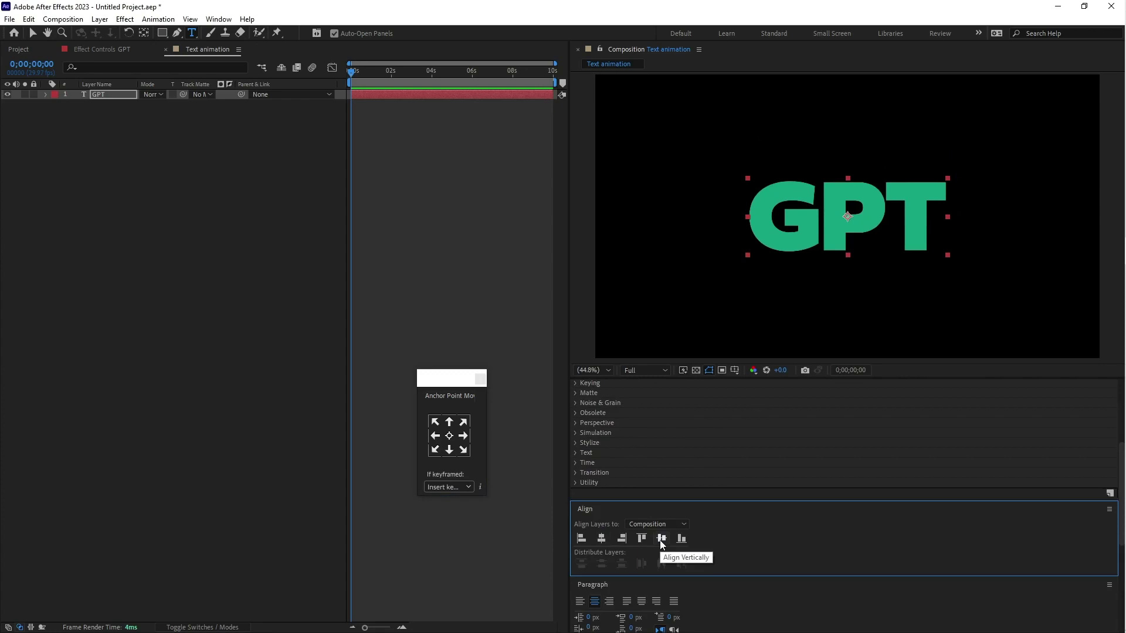
left_click(392, 94)
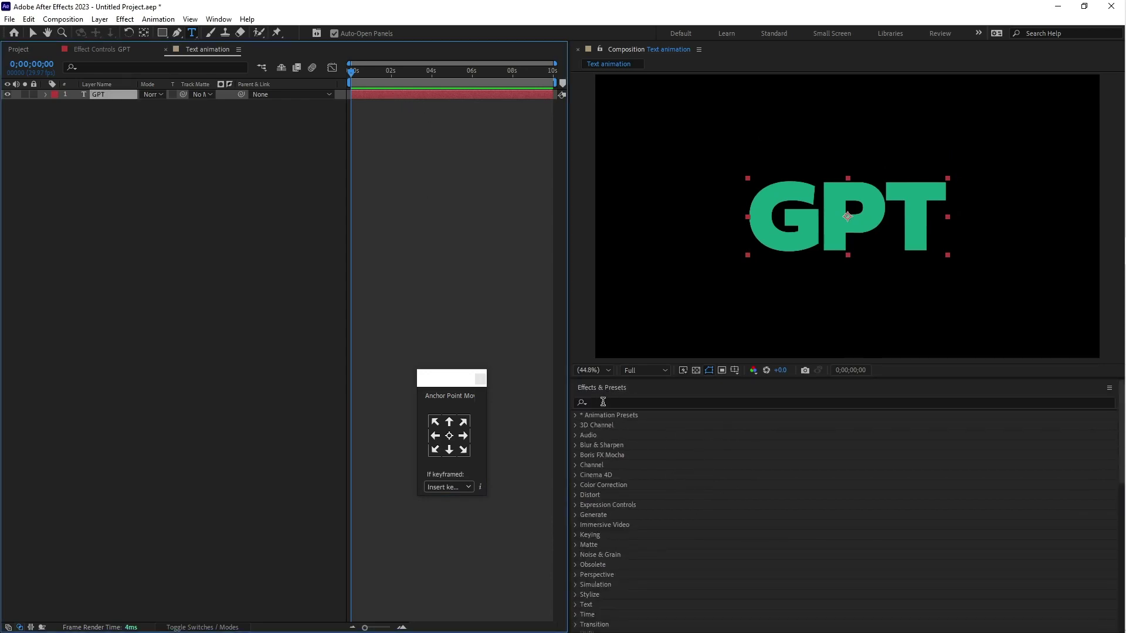
Search 'typ' in Effects & Presets and apply the Typewriter preset to the GPT layer
left_click(603, 401)
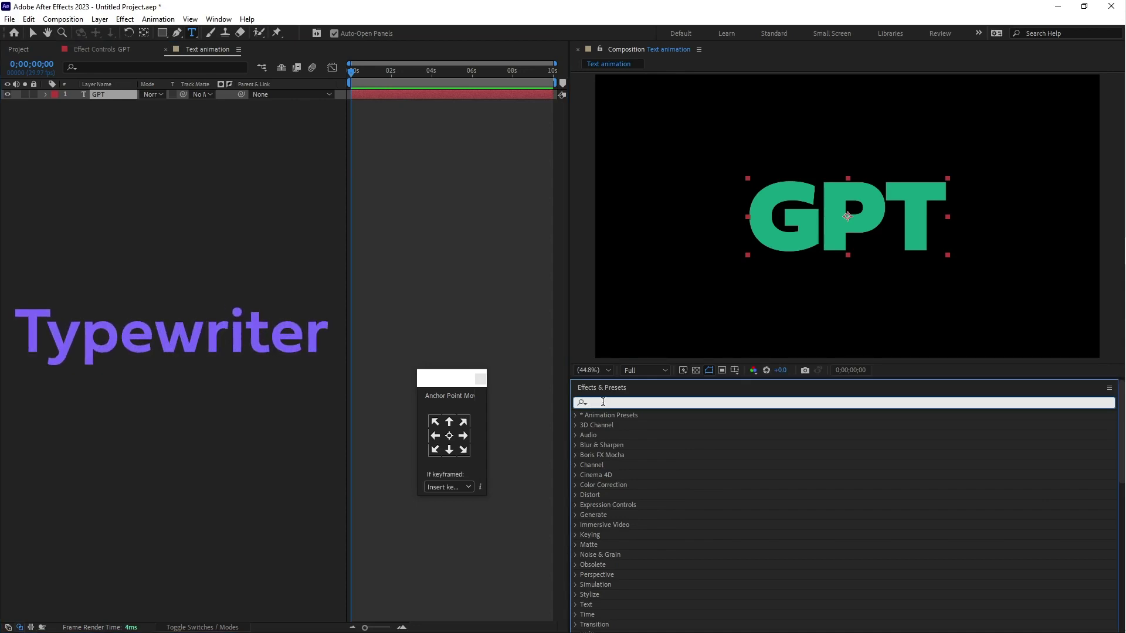
type("typ")
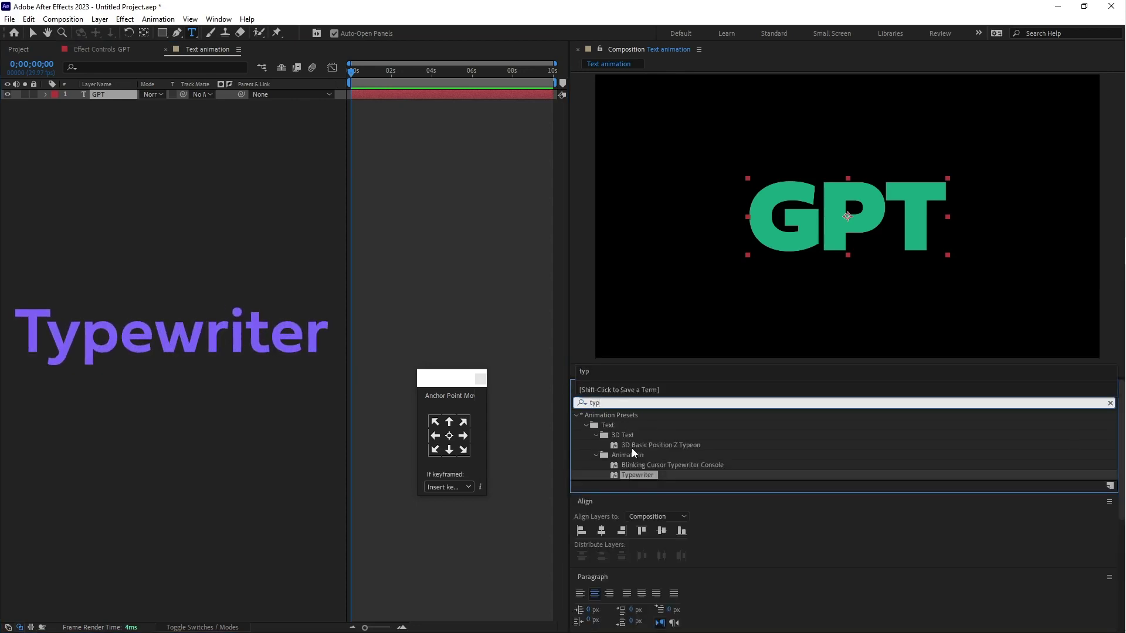
left_click_drag(642, 478, 389, 99)
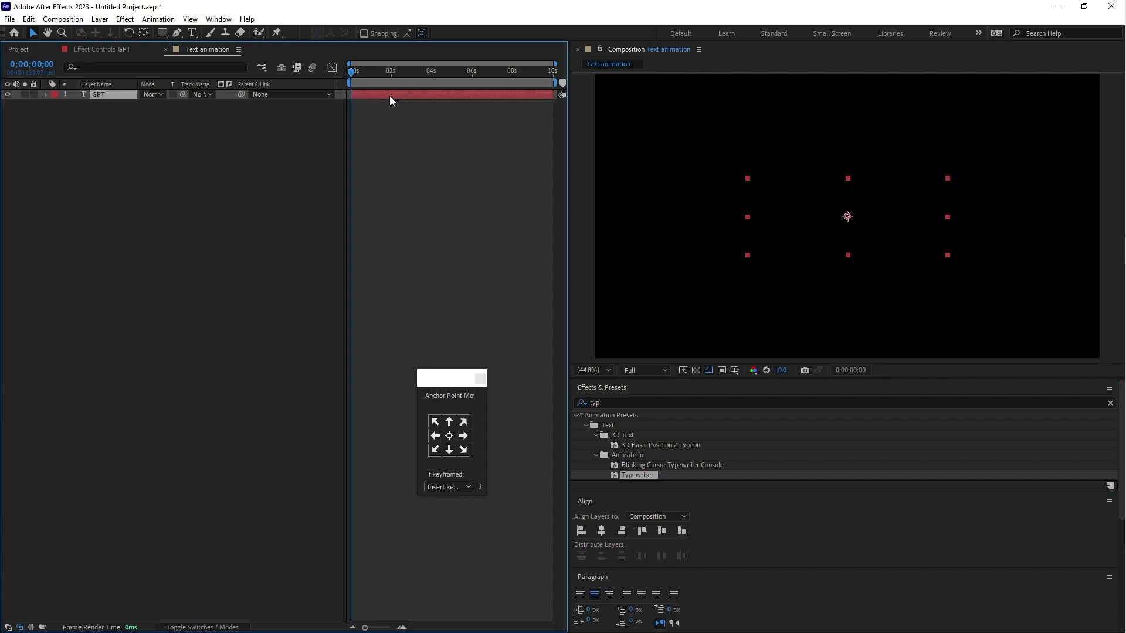
Move the ending Start keyframe to about one second (0;00;01;05) and preview the type-on
key("u")
left_click_drag(422, 105, 378, 130)
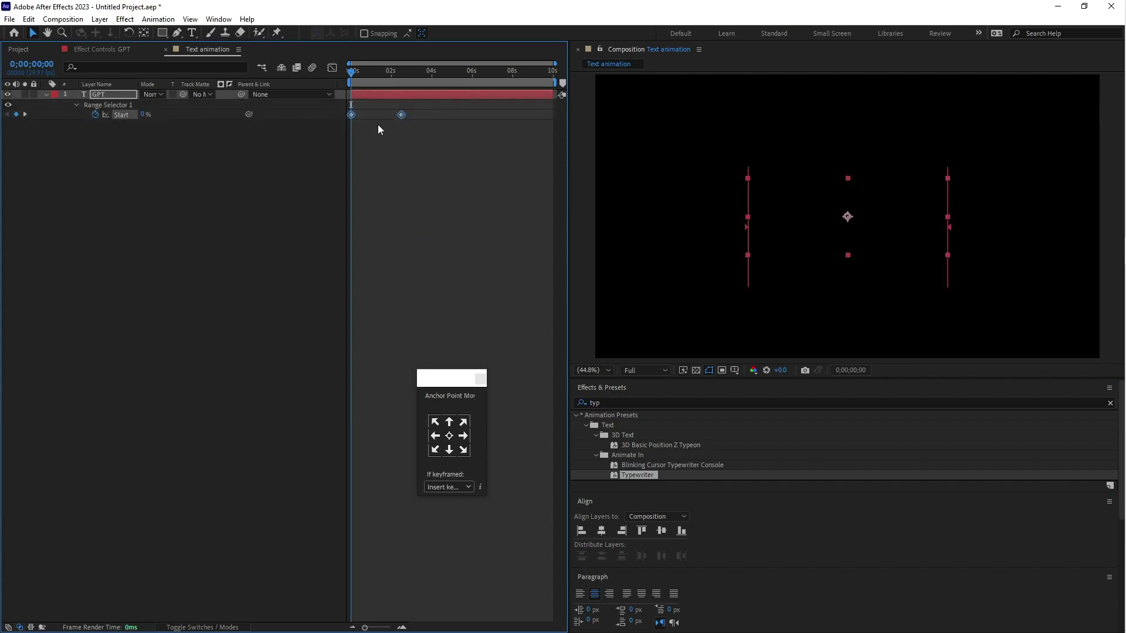
left_click(424, 113)
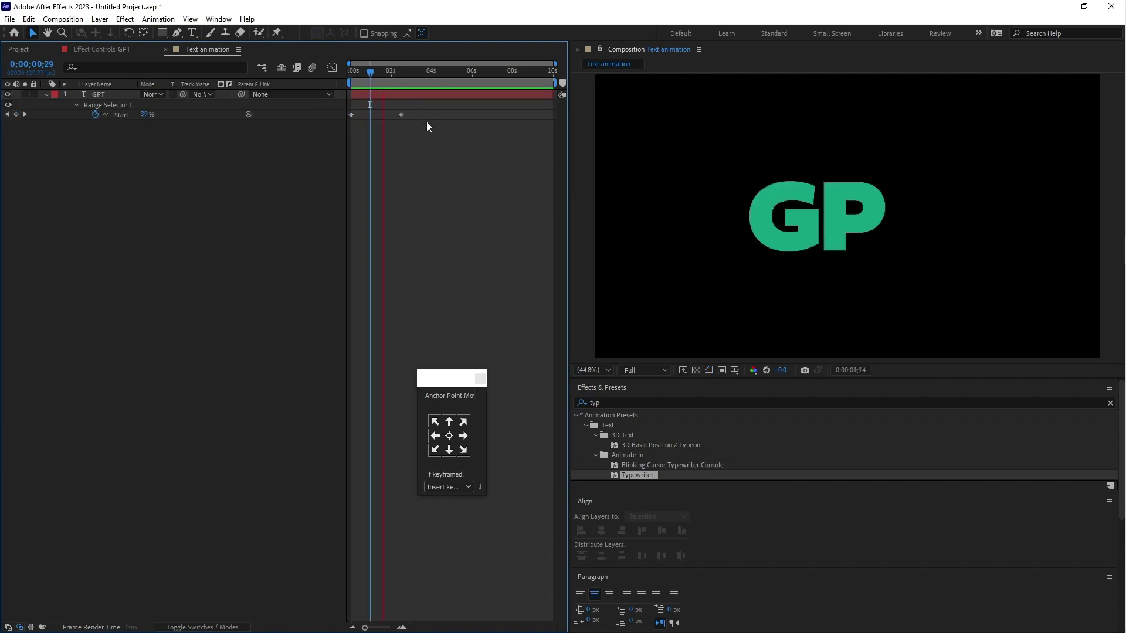
left_click(423, 114)
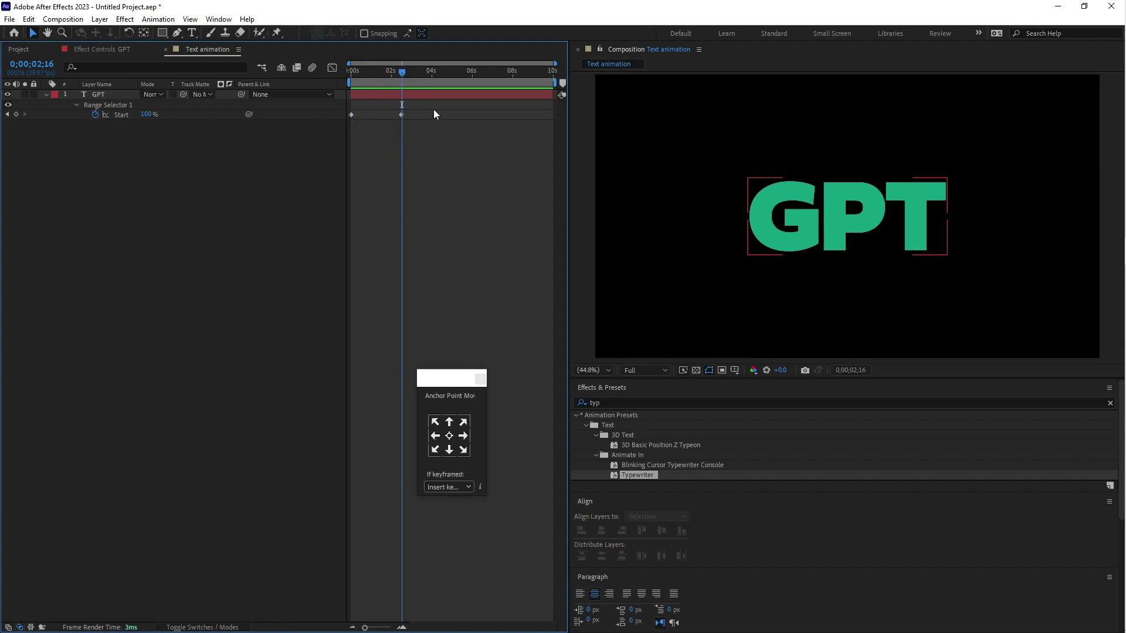
left_click(401, 114)
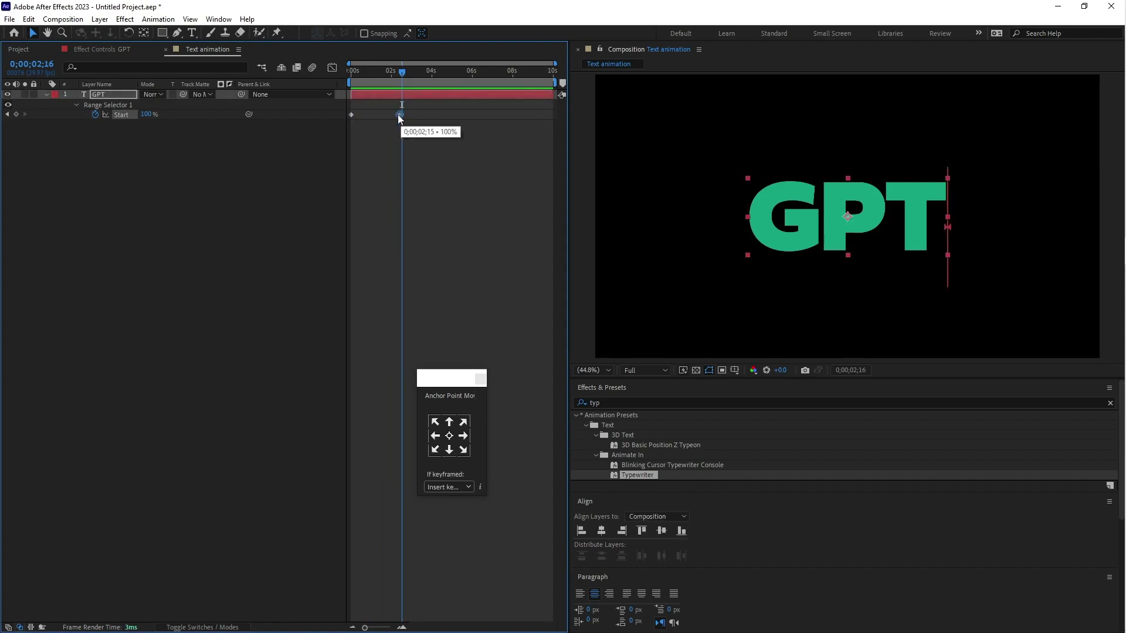
left_click_drag(399, 119, 371, 115)
key("Home")
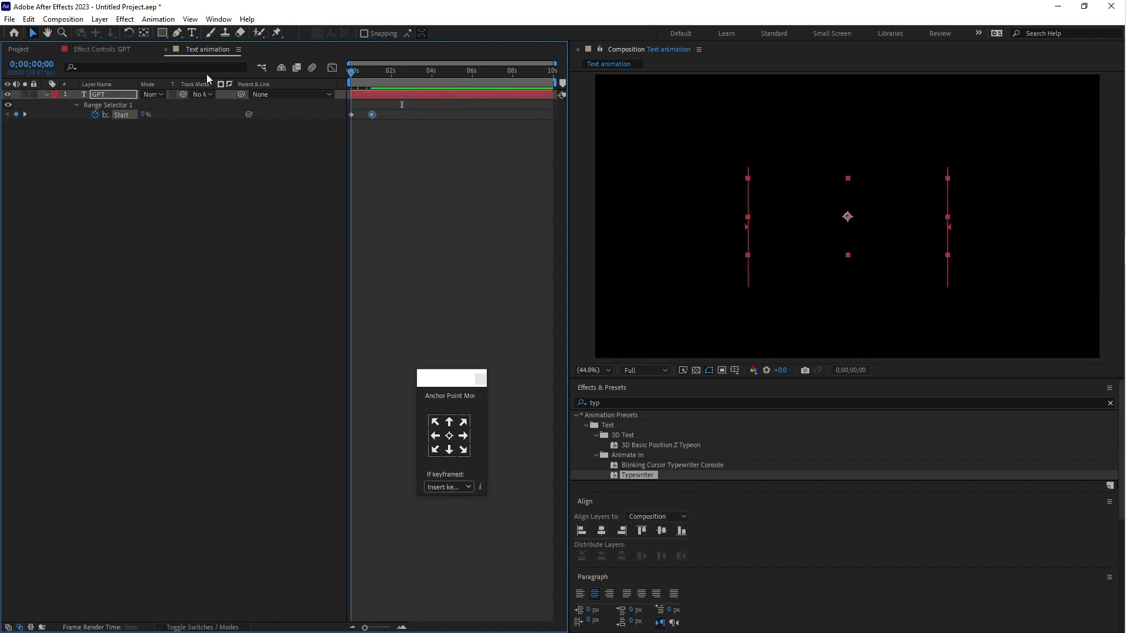
key("space")
key("space")
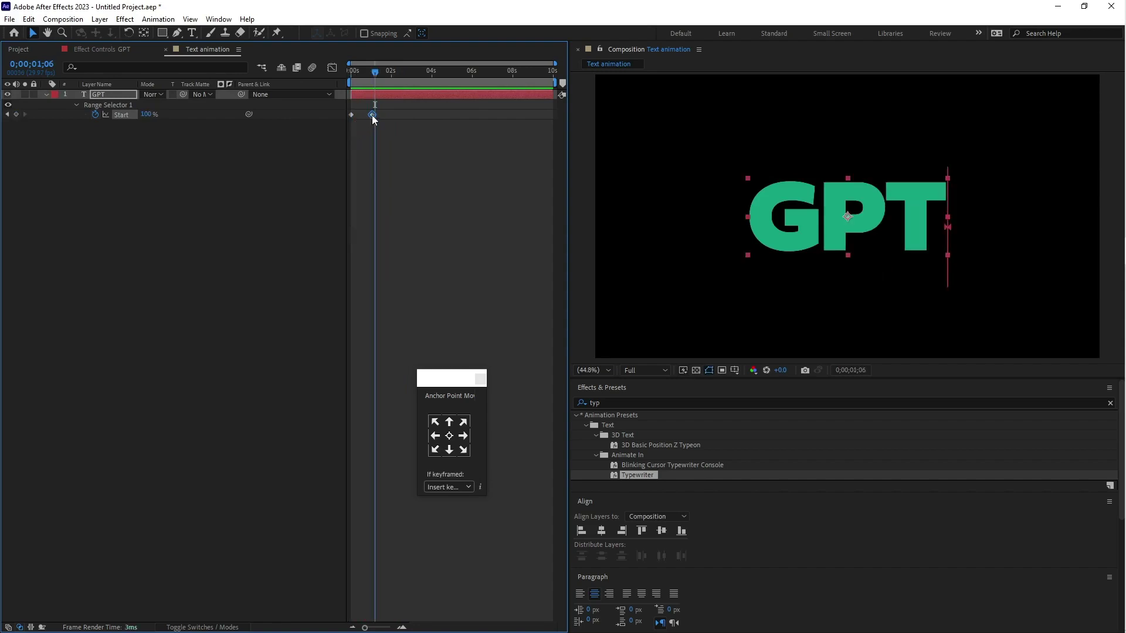
left_click_drag(373, 116, 365, 115)
key("Home")
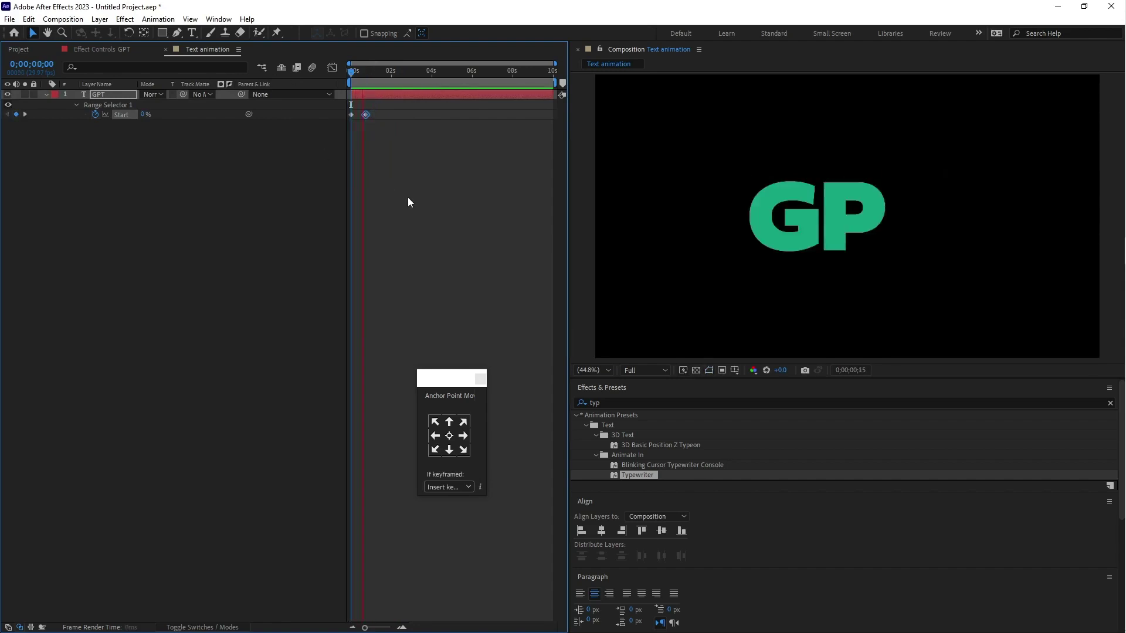
key("space")
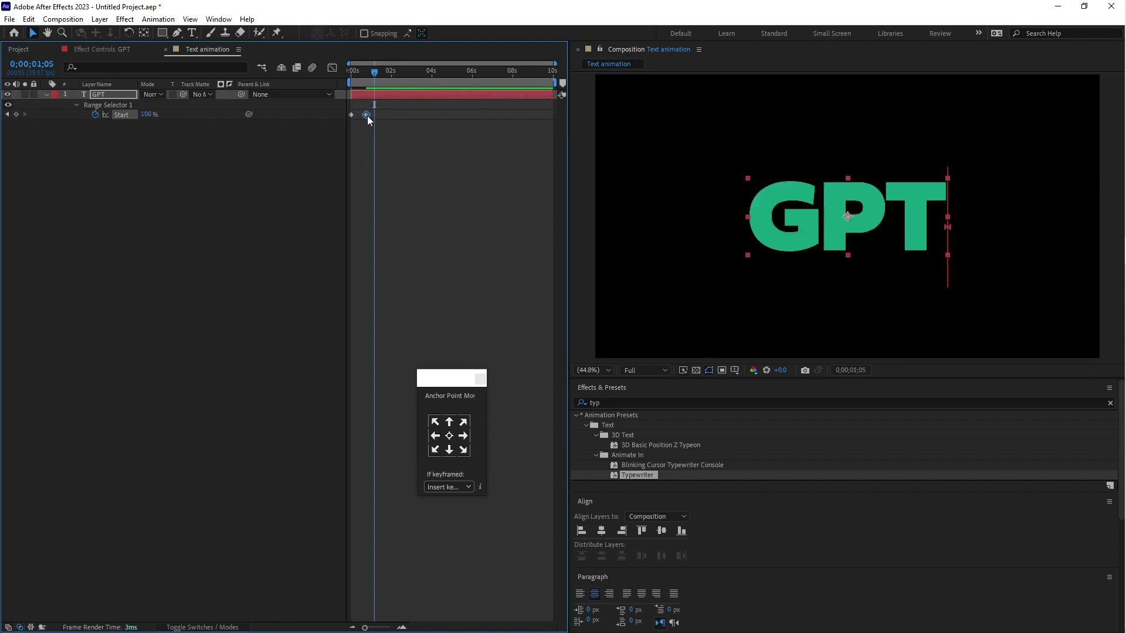
Apply Easy Ease to both Typewriter Start keyframes
left_click_drag(384, 109, 340, 125)
right_click(368, 116)
mouse_move(441, 290)
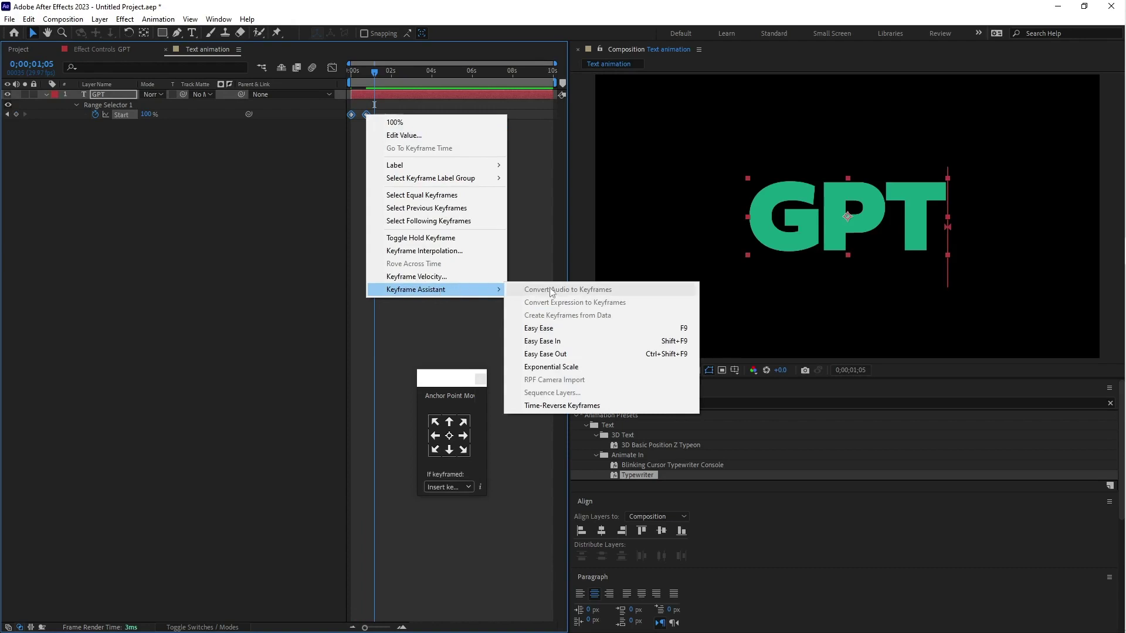
left_click(593, 336)
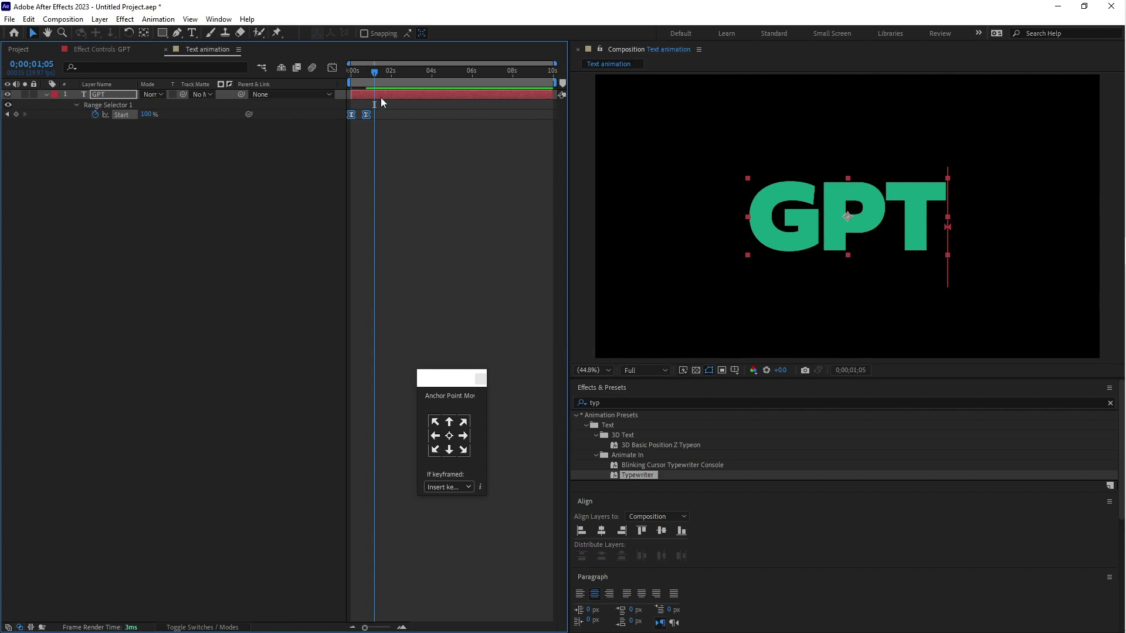
left_click(387, 119)
Duplicate the GPT layer twice and set the GPT 2 copy's text fill to white
left_click(382, 94)
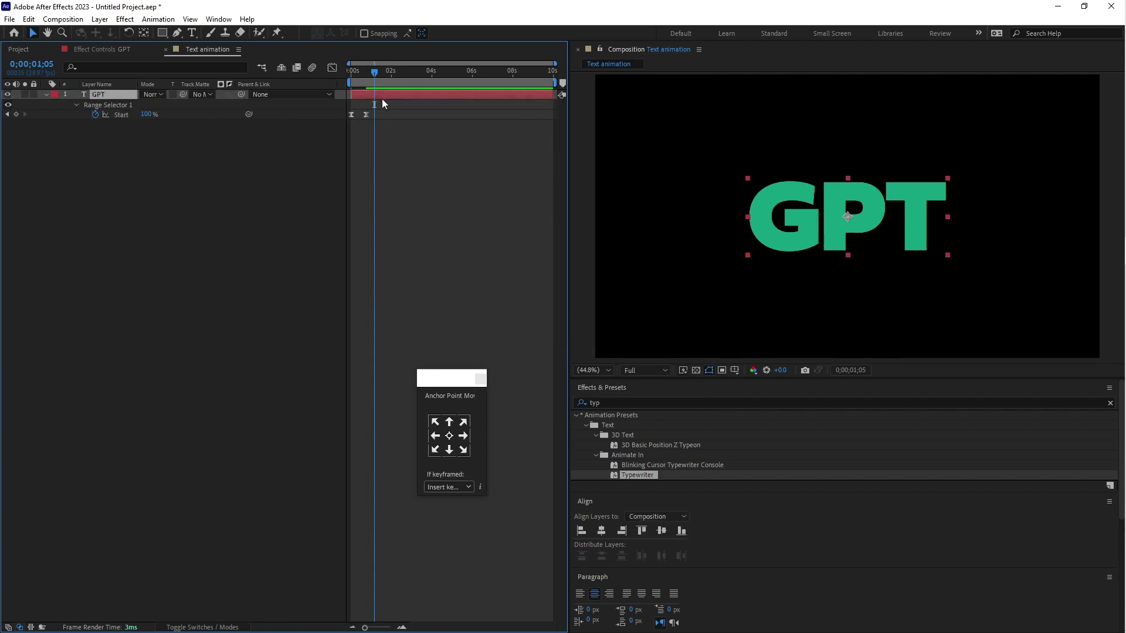
key("ctrl+d")
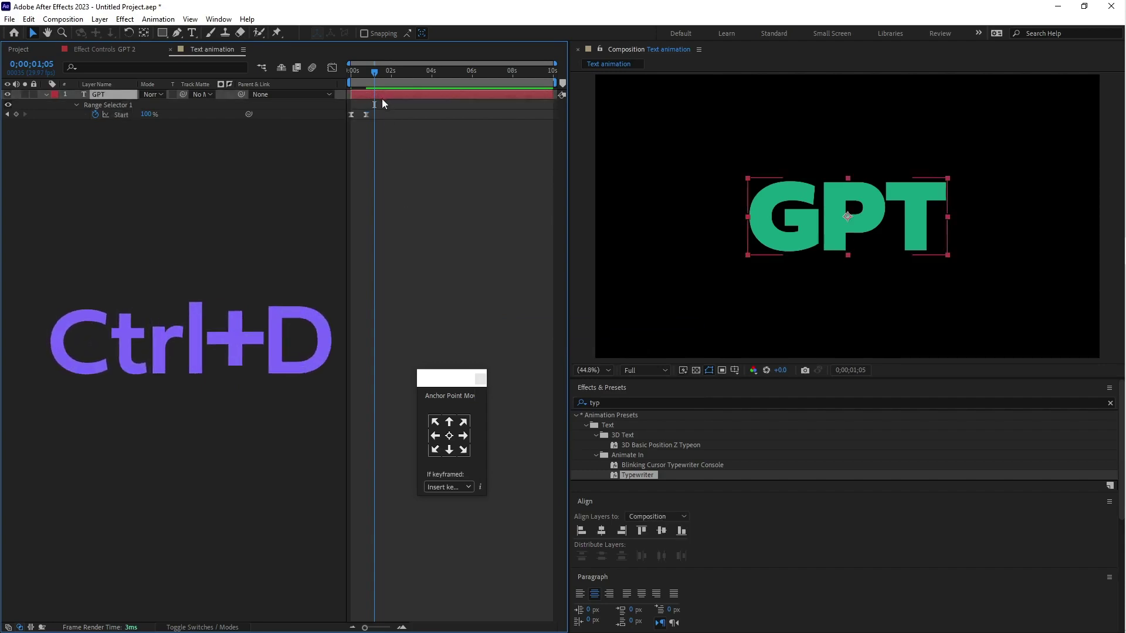
key("ctrl+d")
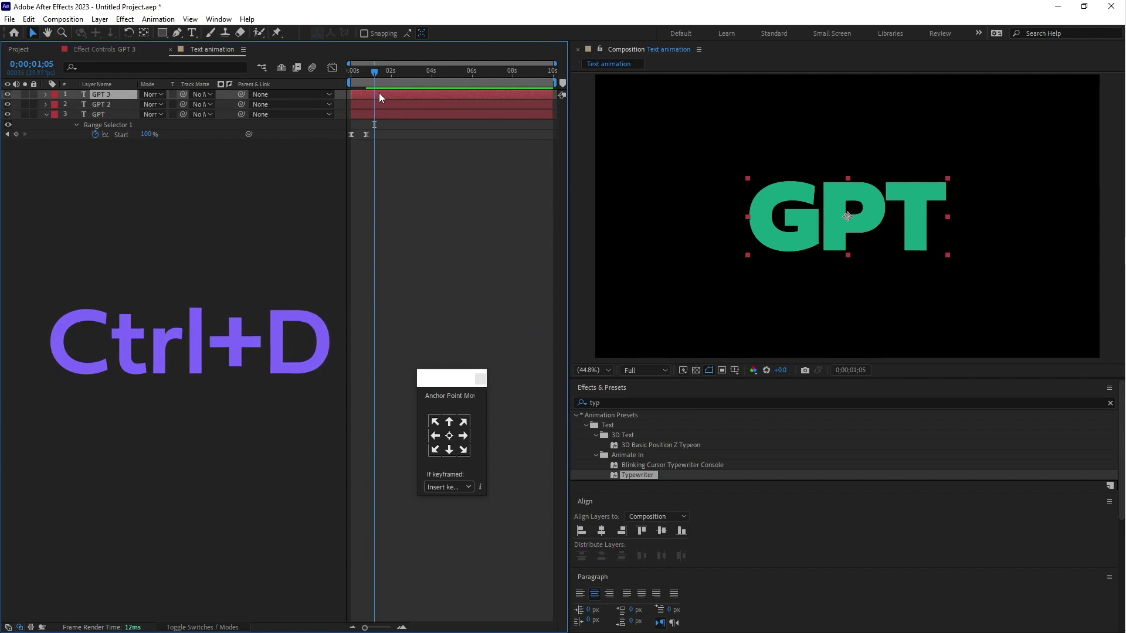
left_click(366, 105)
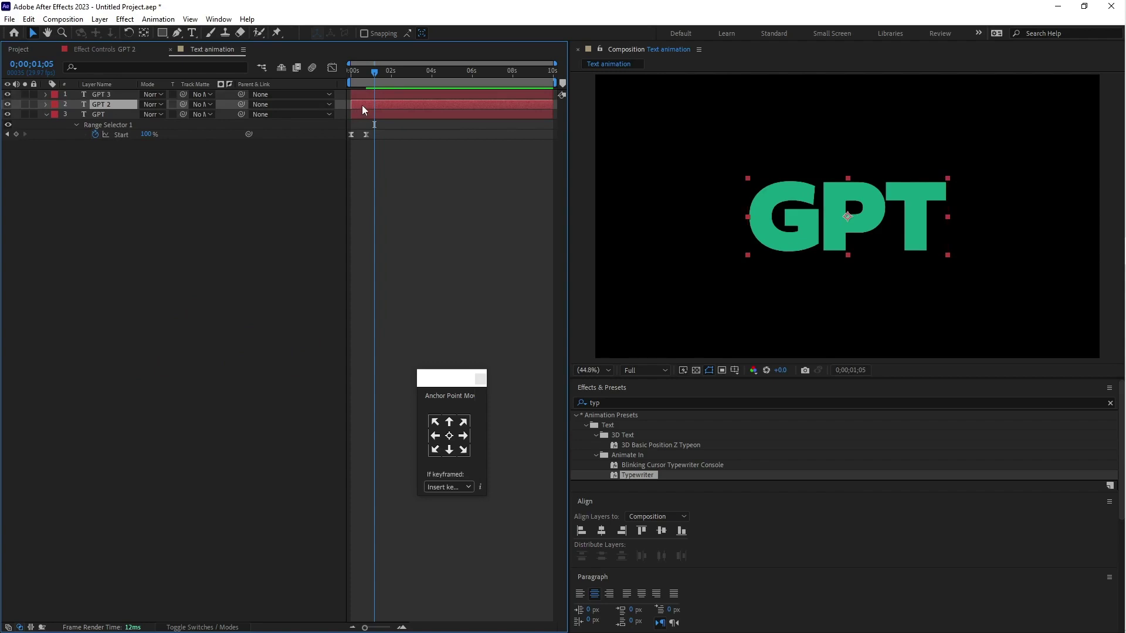
scroll(706, 537, "down", 5)
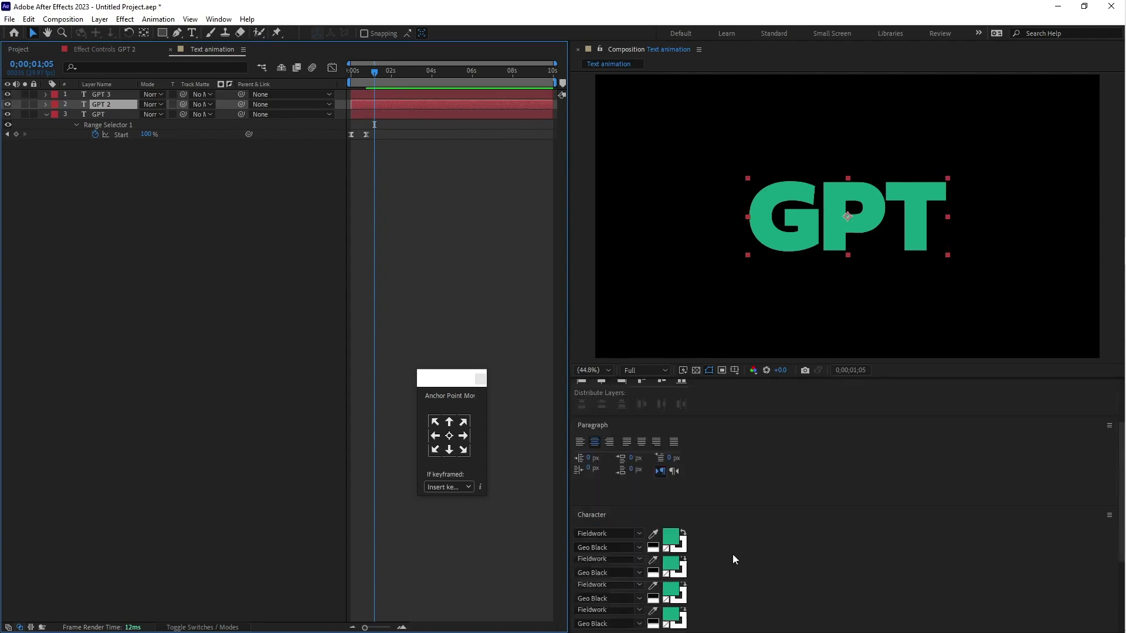
left_click(657, 537)
left_click(654, 546)
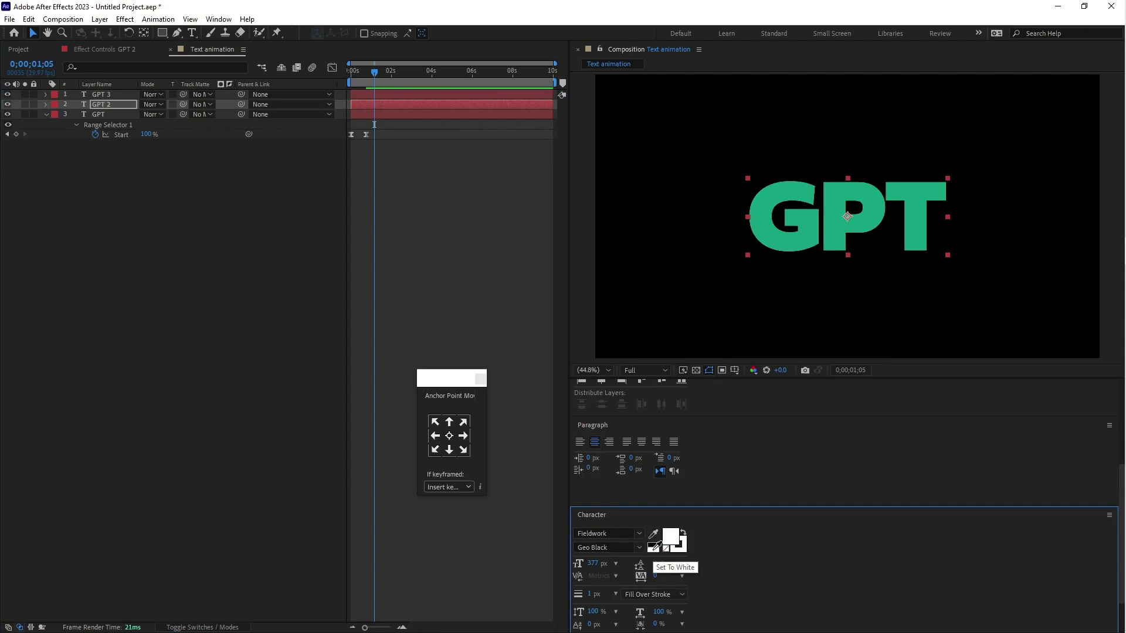
Toggle GPT 3's visibility to check the white copy, then select all three layers' keyframes
left_click(365, 97)
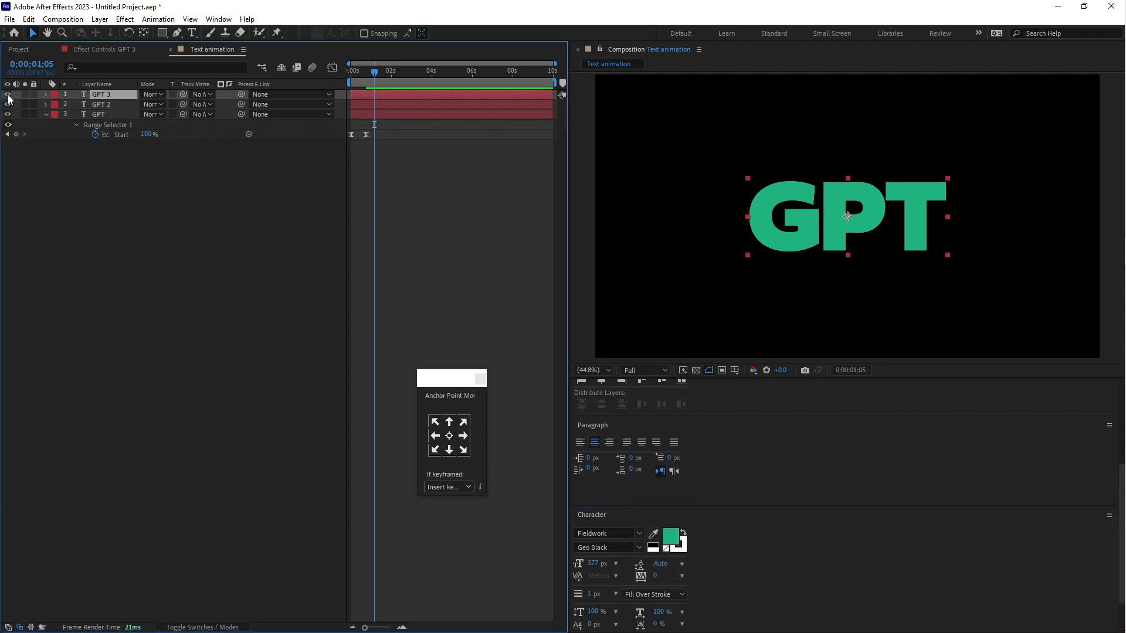
left_click(8, 95)
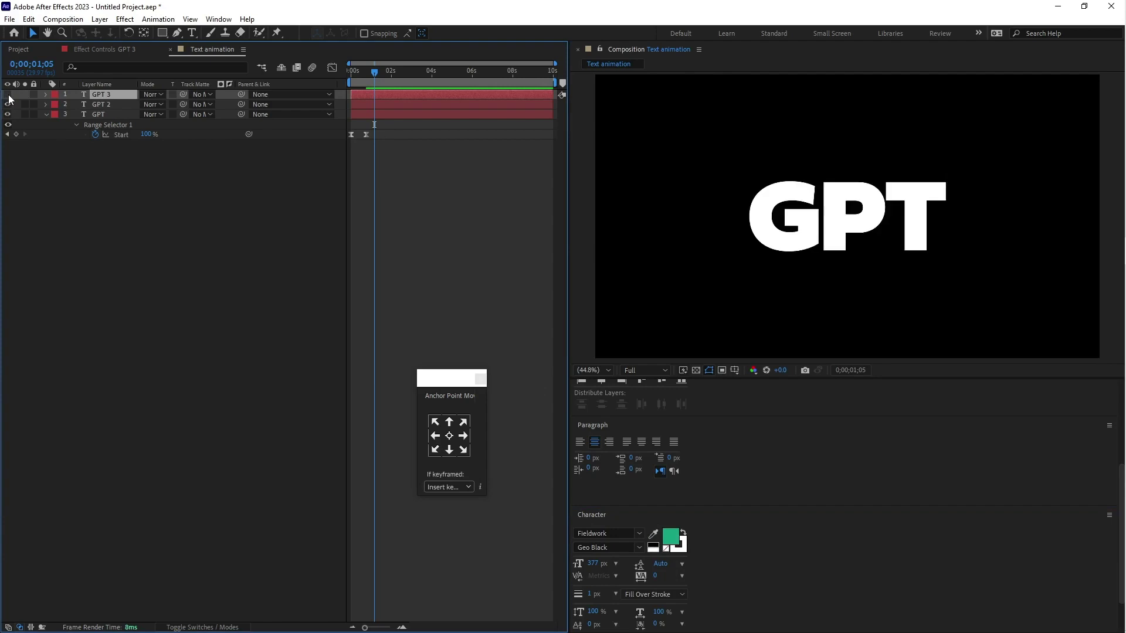
left_click(7, 95)
left_click(375, 113, "shift")
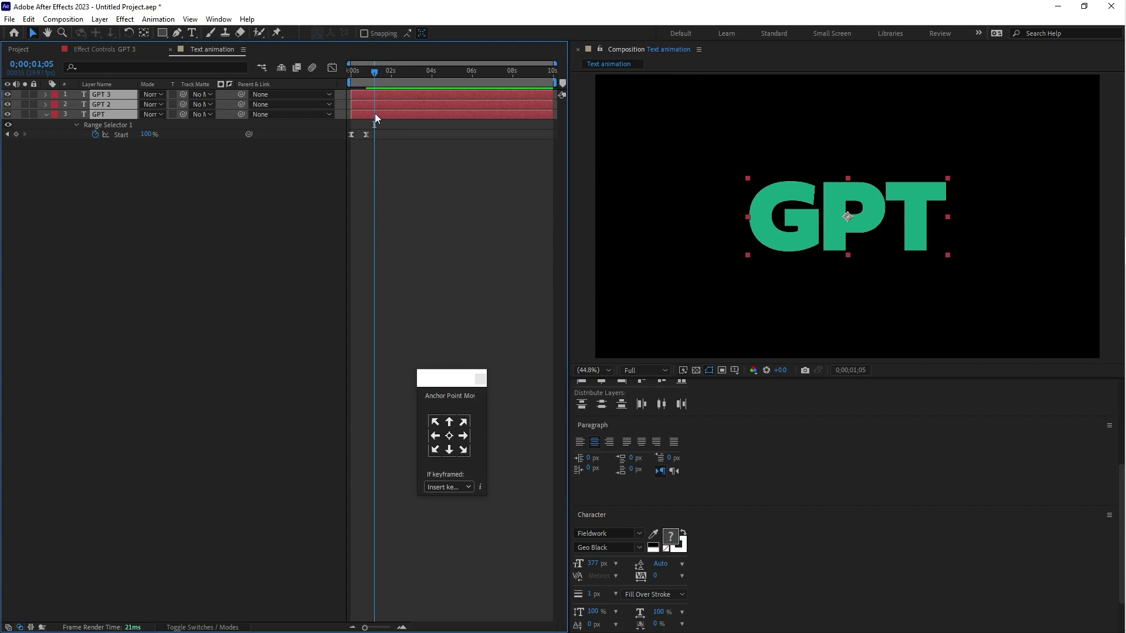
key("u")
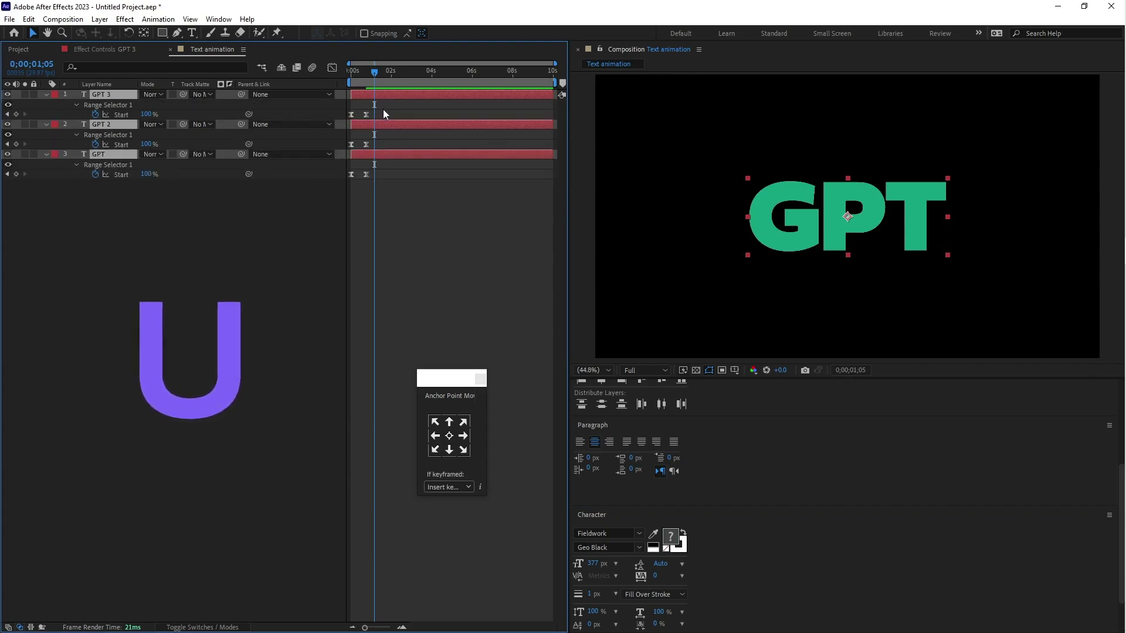
Shift GPT 2 and GPT 3 later in time, pushing GPT 3 furthest, and preview
left_click(381, 121)
left_click(384, 94, "shift")
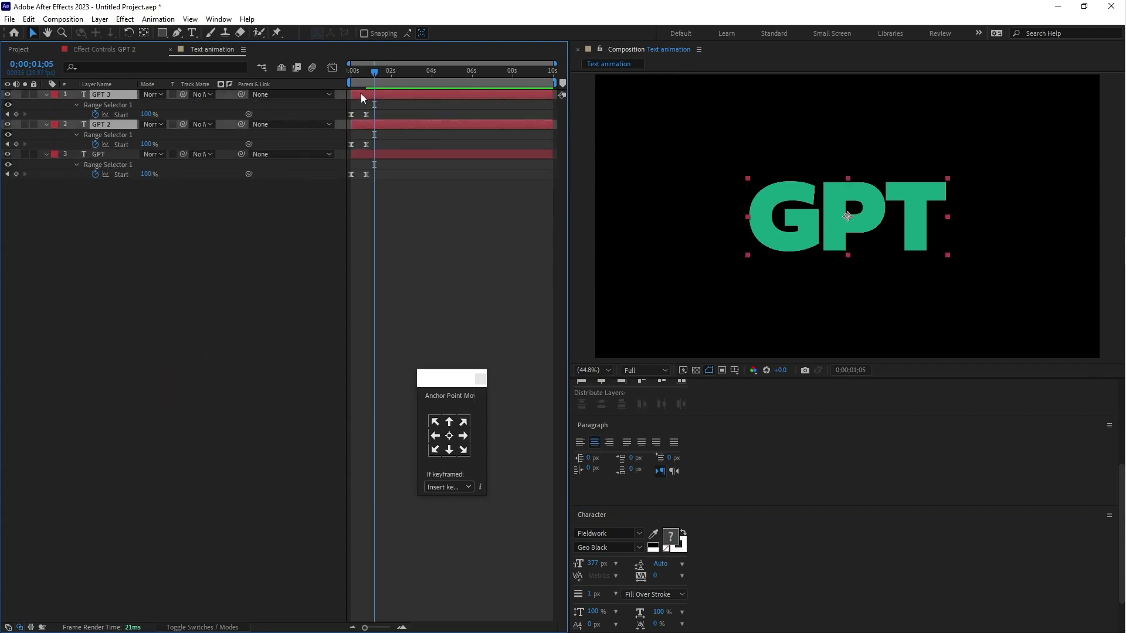
left_click_drag(361, 94, 367, 94)
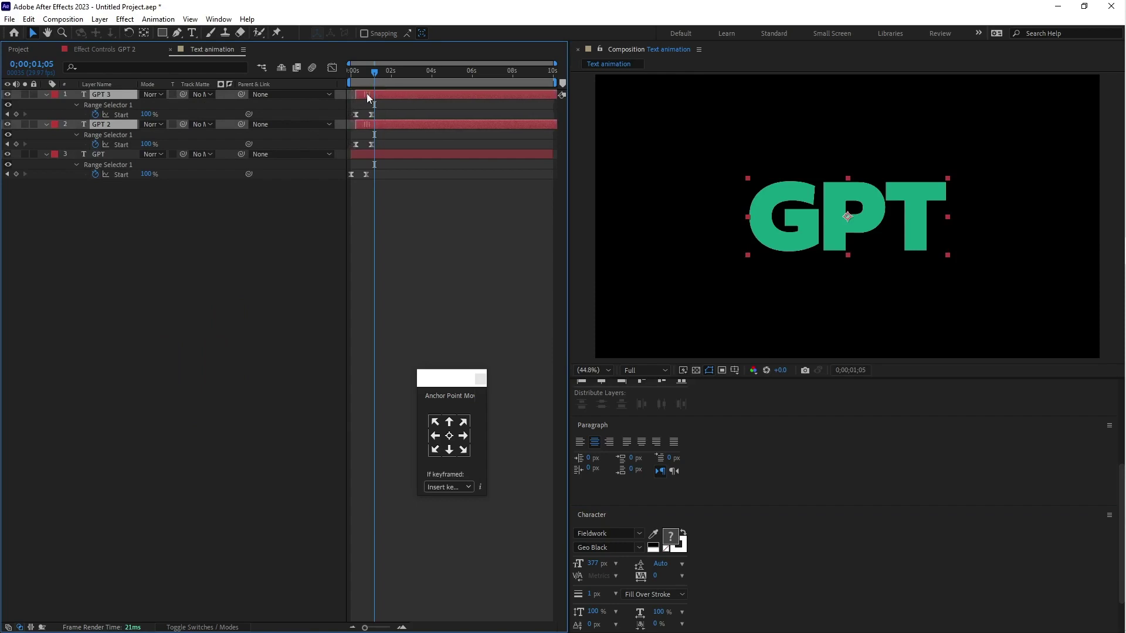
left_click(375, 105)
left_click(366, 94)
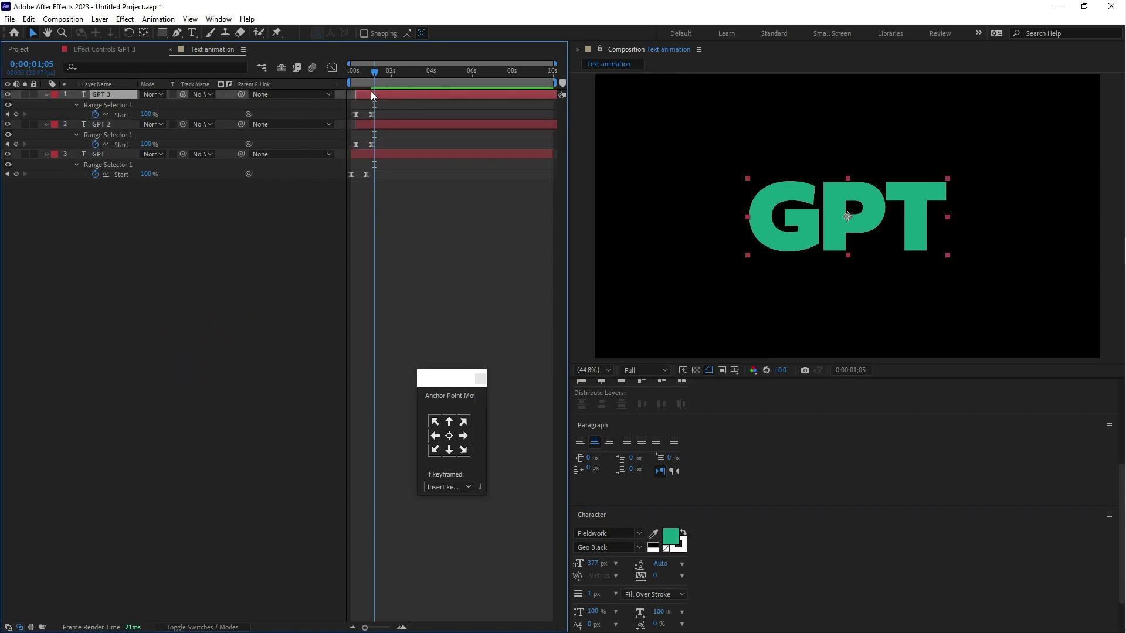
left_click_drag(371, 93, 339, 83)
key("space")
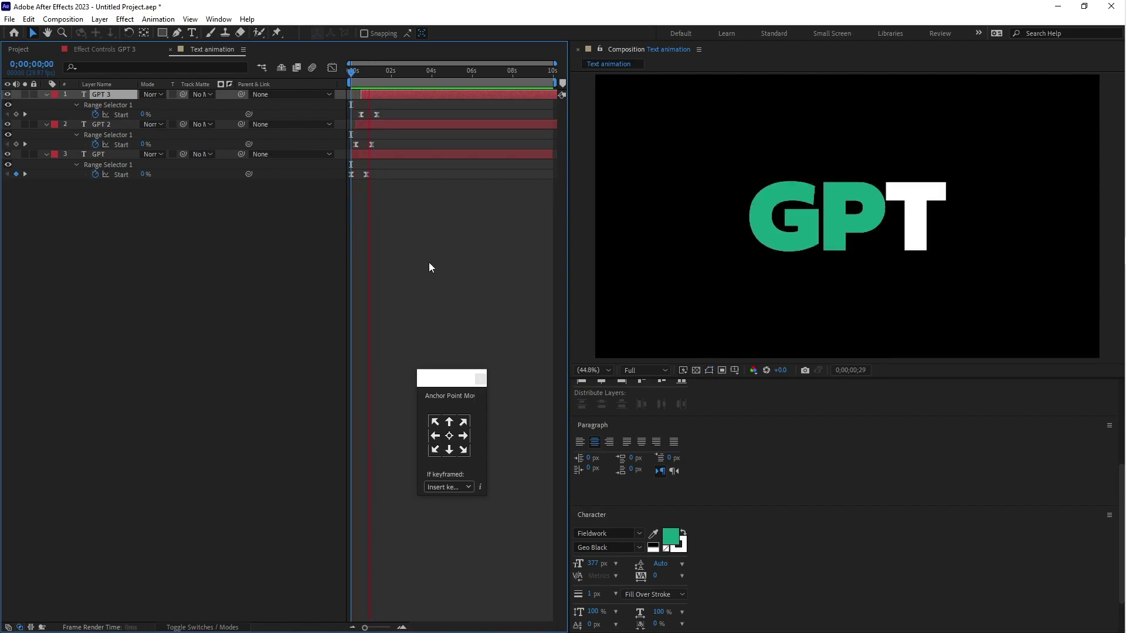
key("space")
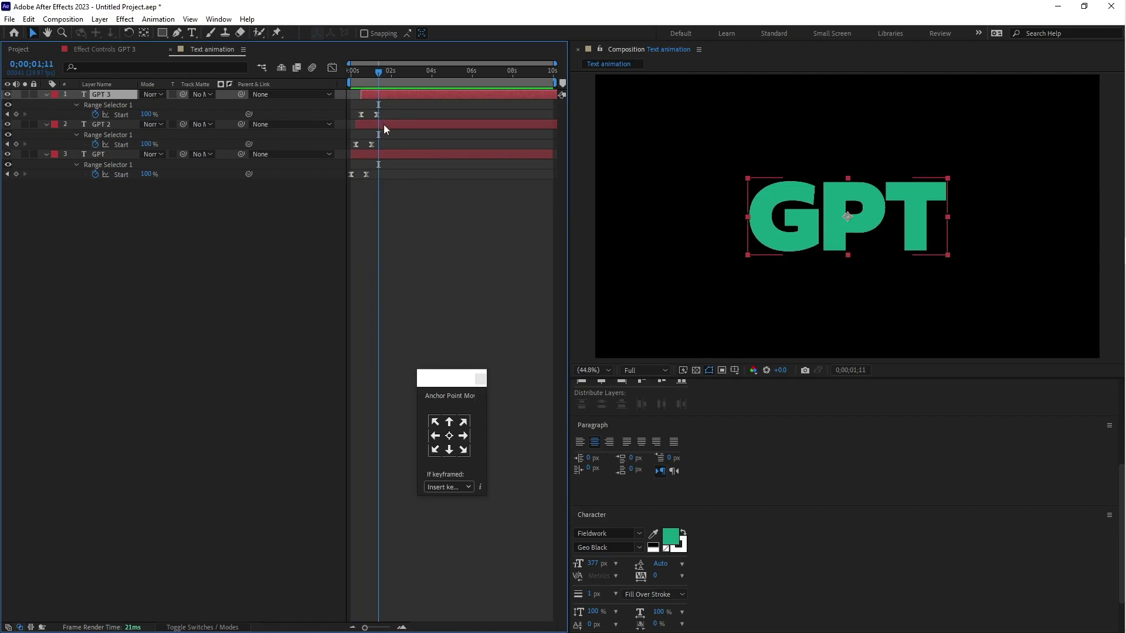
Nudge GPT 3 and GPT 2 later again, preview the staggered type-on, and reselect all three layers
left_click_drag(383, 124, 350, 73)
left_click(397, 95)
key("space")
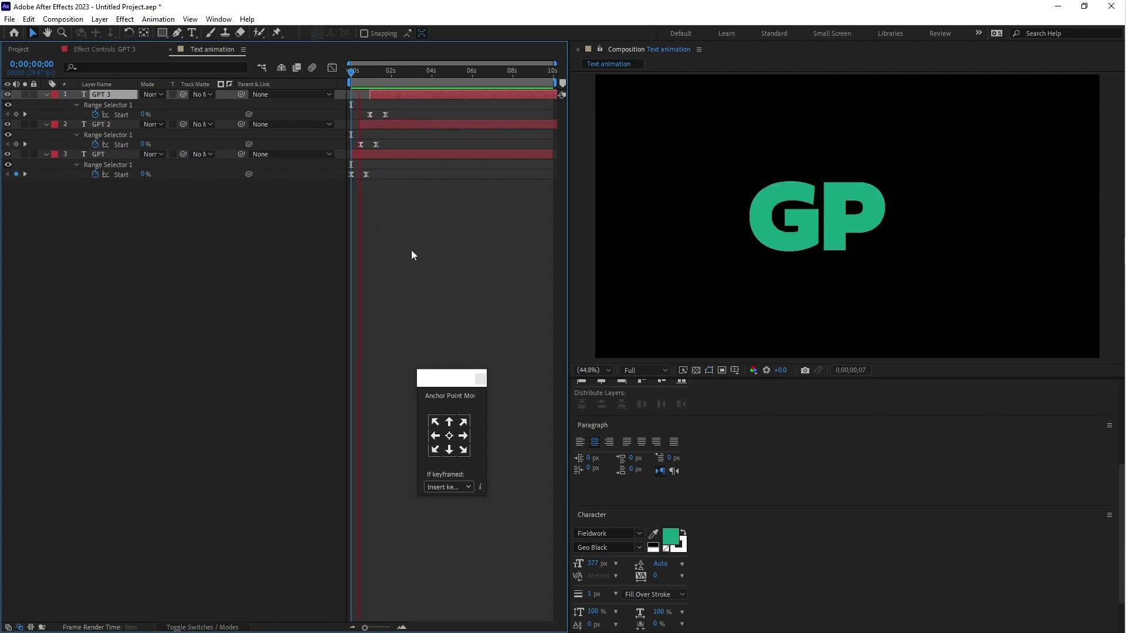
left_click(391, 94)
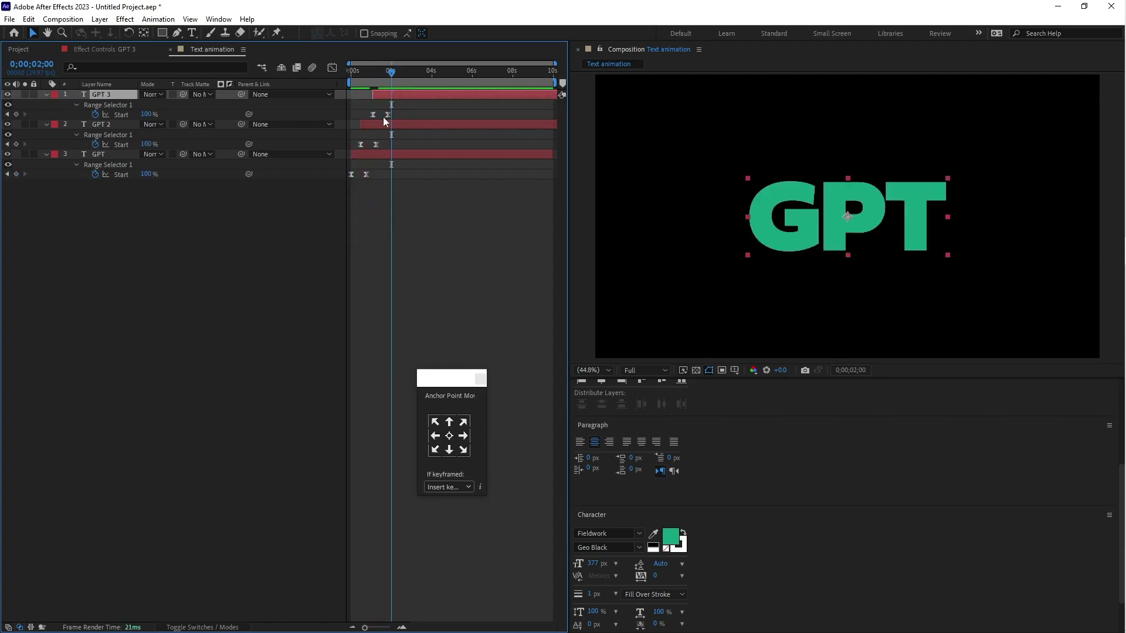
left_click_drag(381, 73, 350, 73)
key("space")
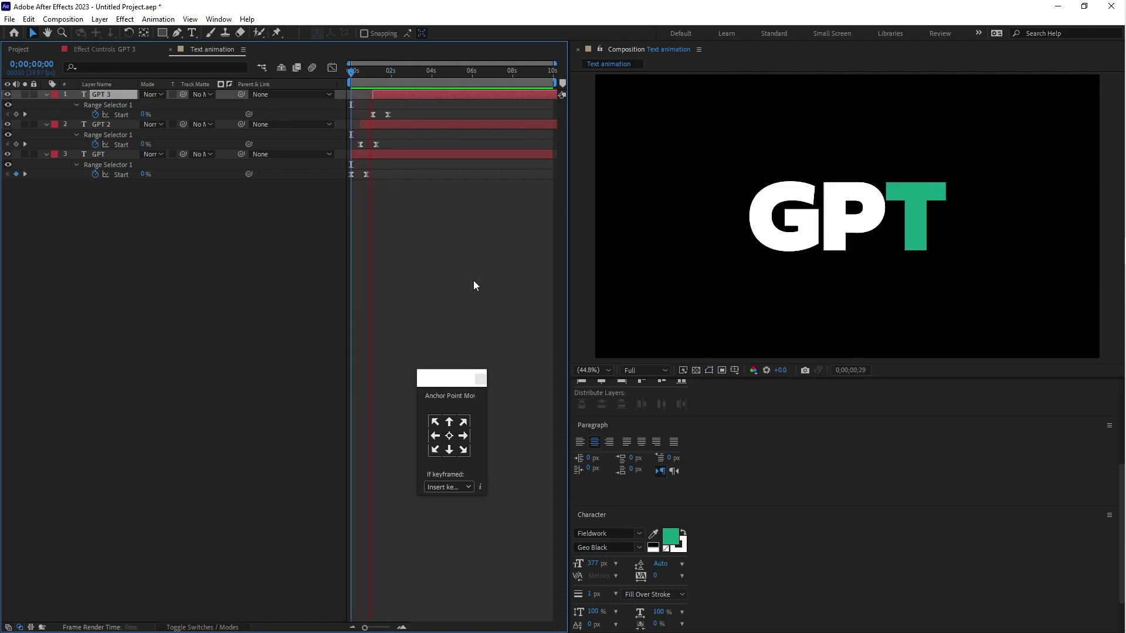
key("space")
left_click(414, 145)
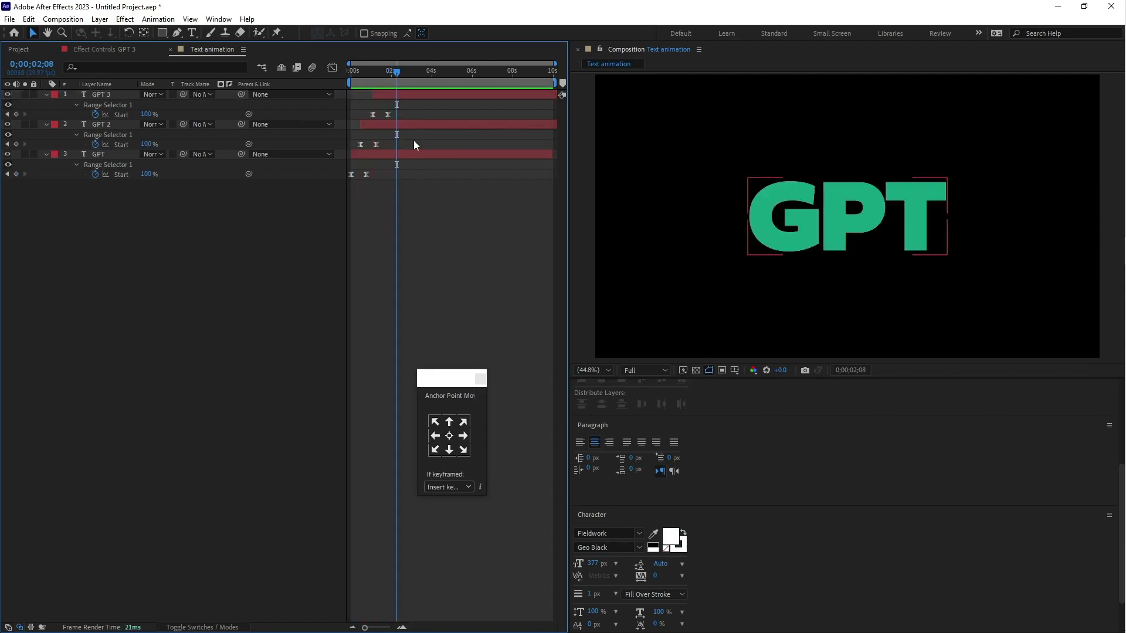
left_click(379, 155)
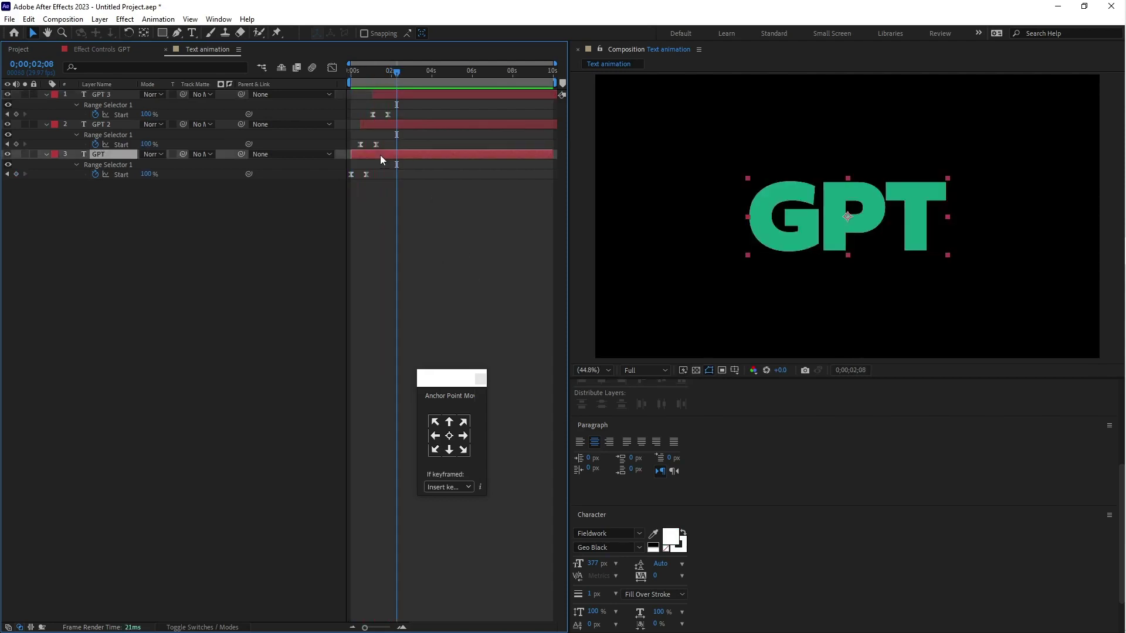
left_click(403, 95, "shift")
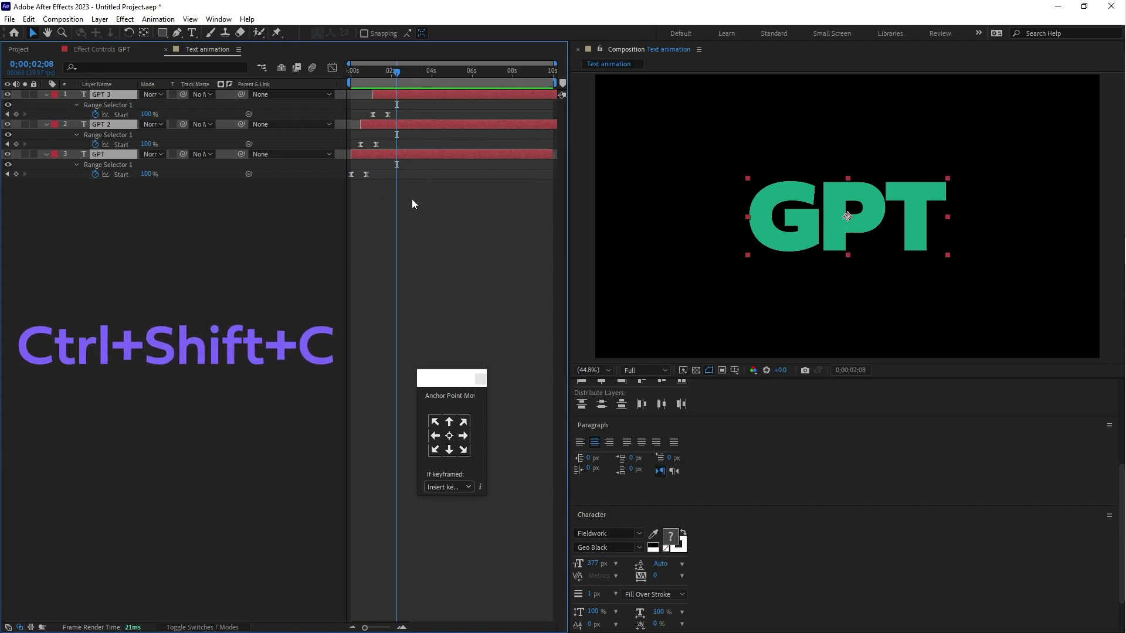
Pre-compose the three GPT layers as 'GPT TEXT', moving all attributes into the new composition
key("ctrl+shift+c")
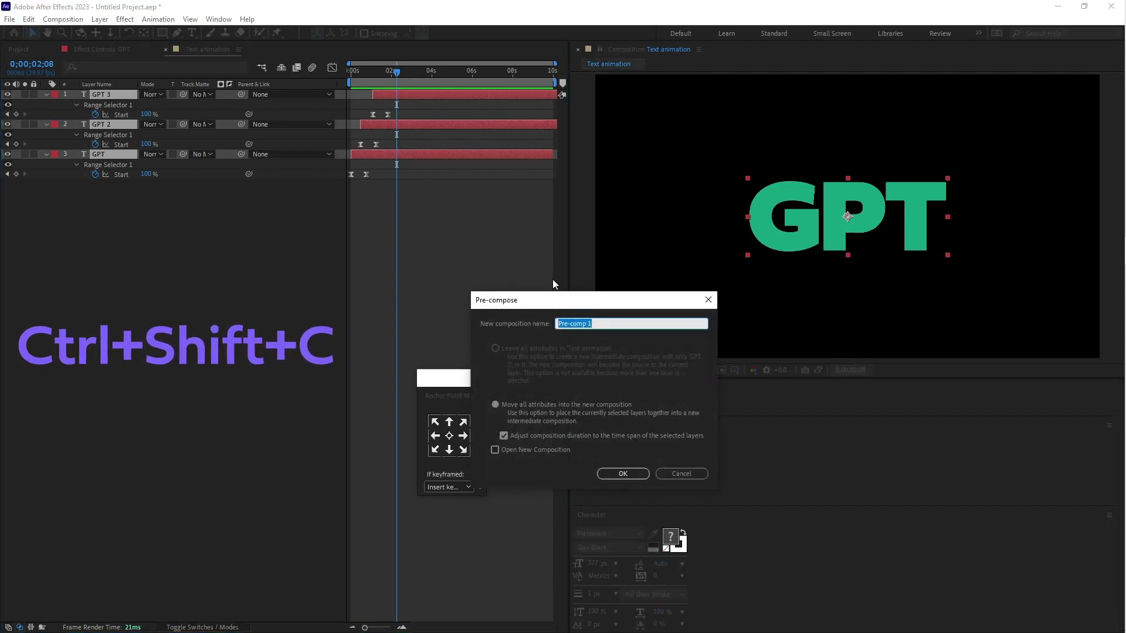
left_click_drag(552, 299, 489, 202)
type("G")
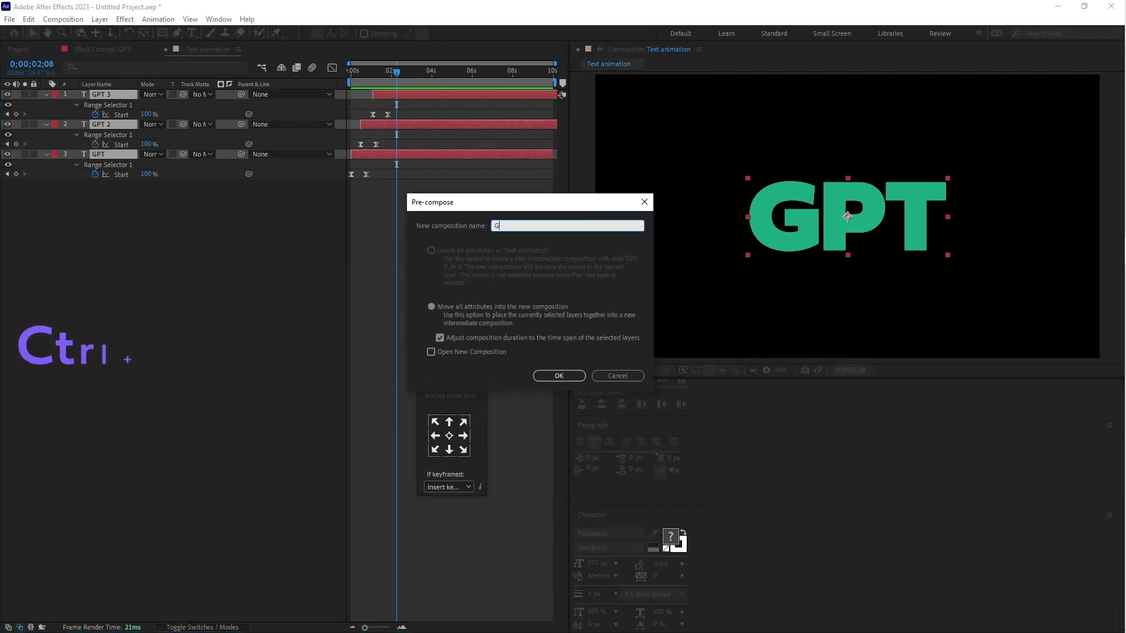
type("PT")
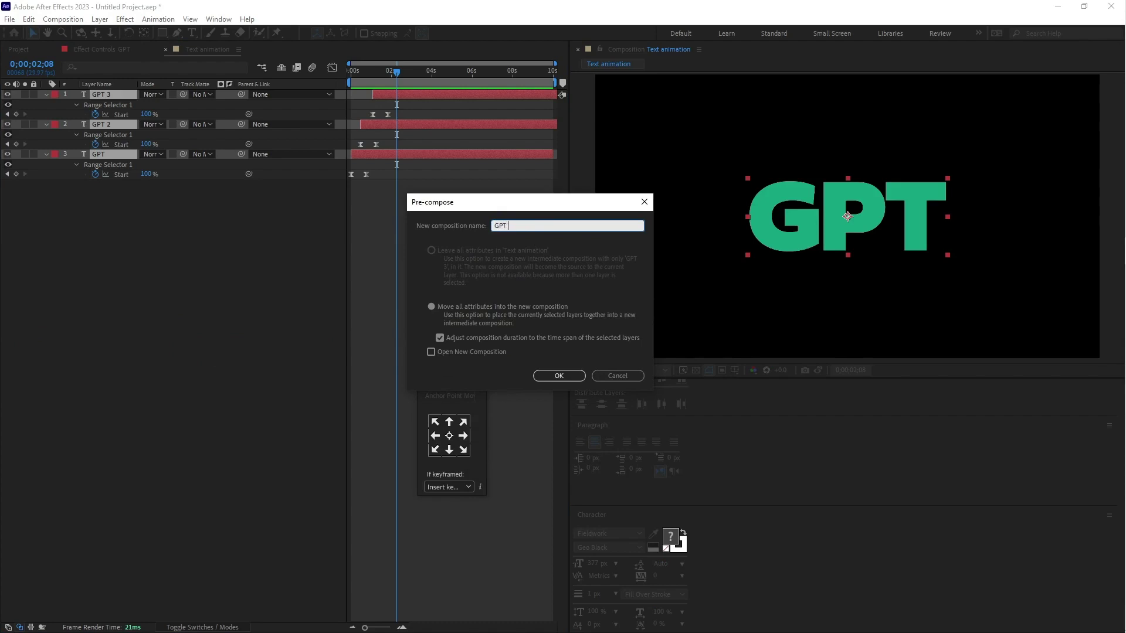
type(" TET")
key("BackSpace")
type("XT")
left_click(432, 306)
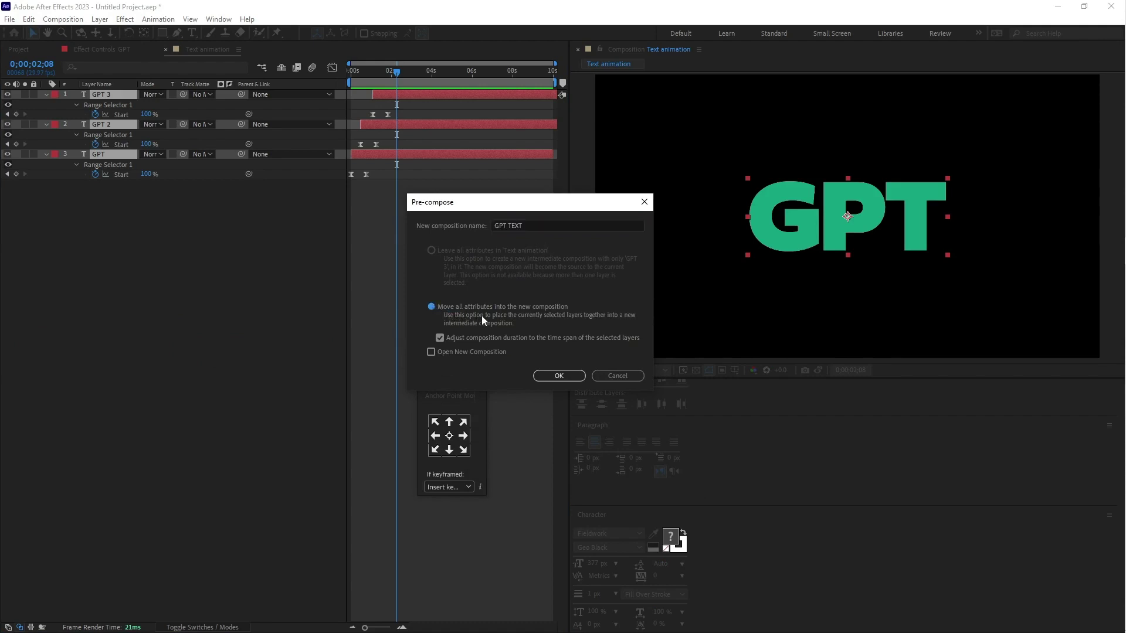
left_click(557, 378)
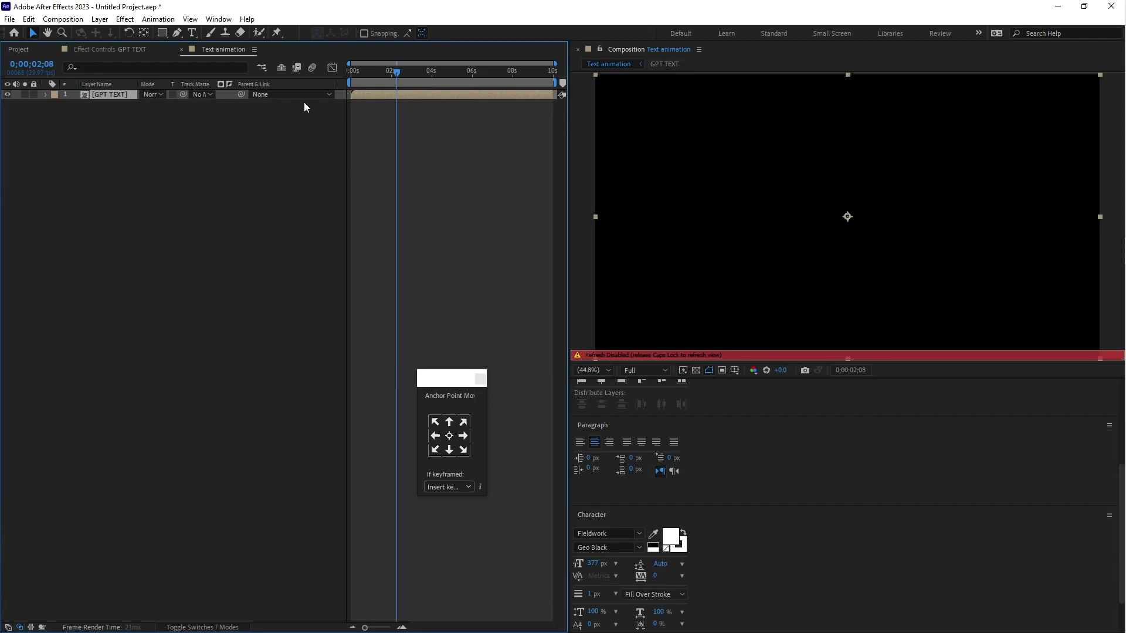
Apply Stylize > CC HexTile to the GPT TEXT layer and refresh the viewer
left_click(124, 19)
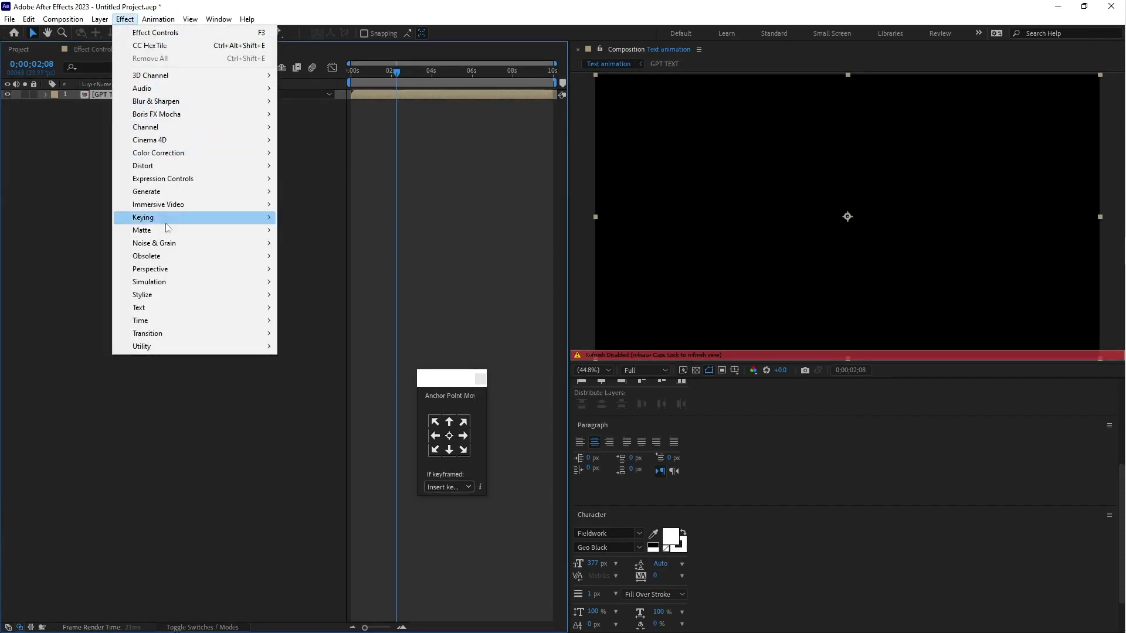
mouse_move(152, 301)
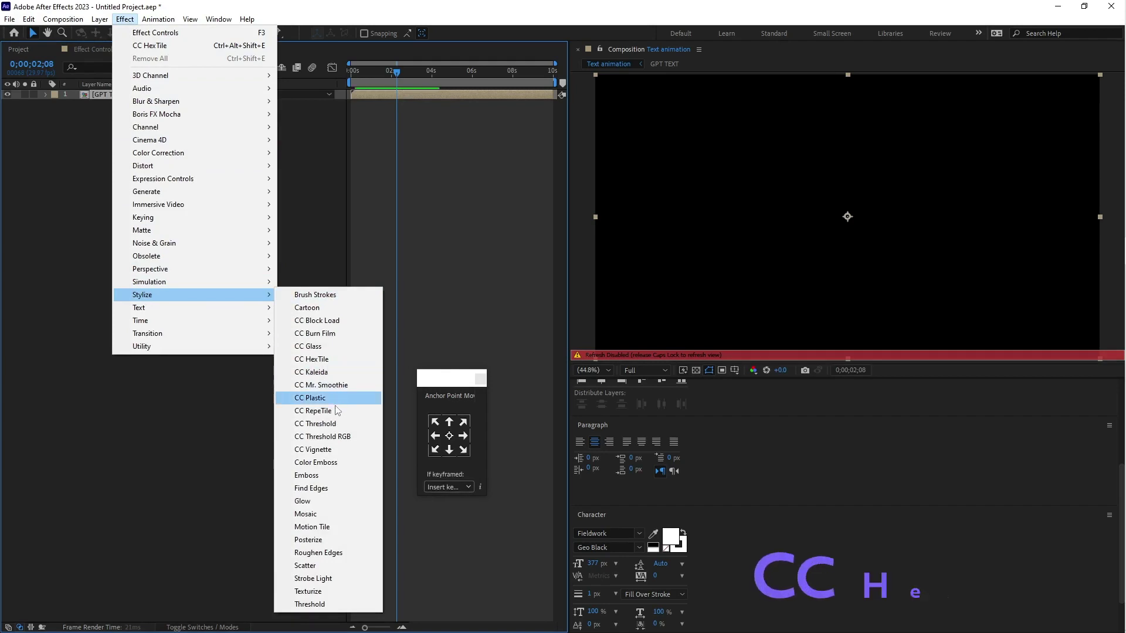
left_click(329, 363)
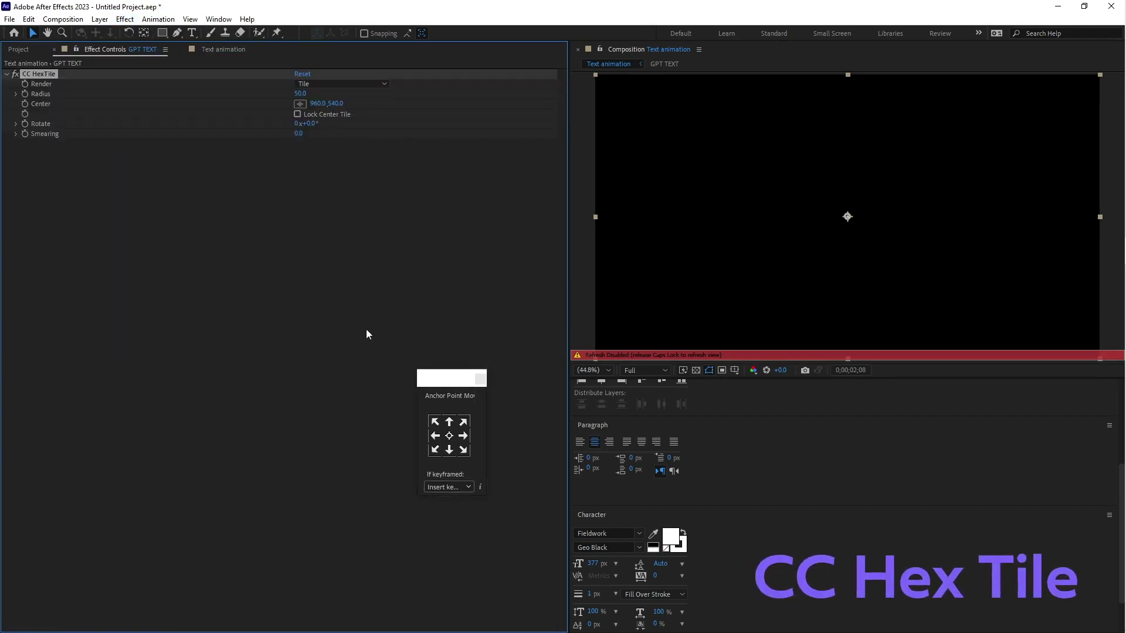
key("Caps_Lock")
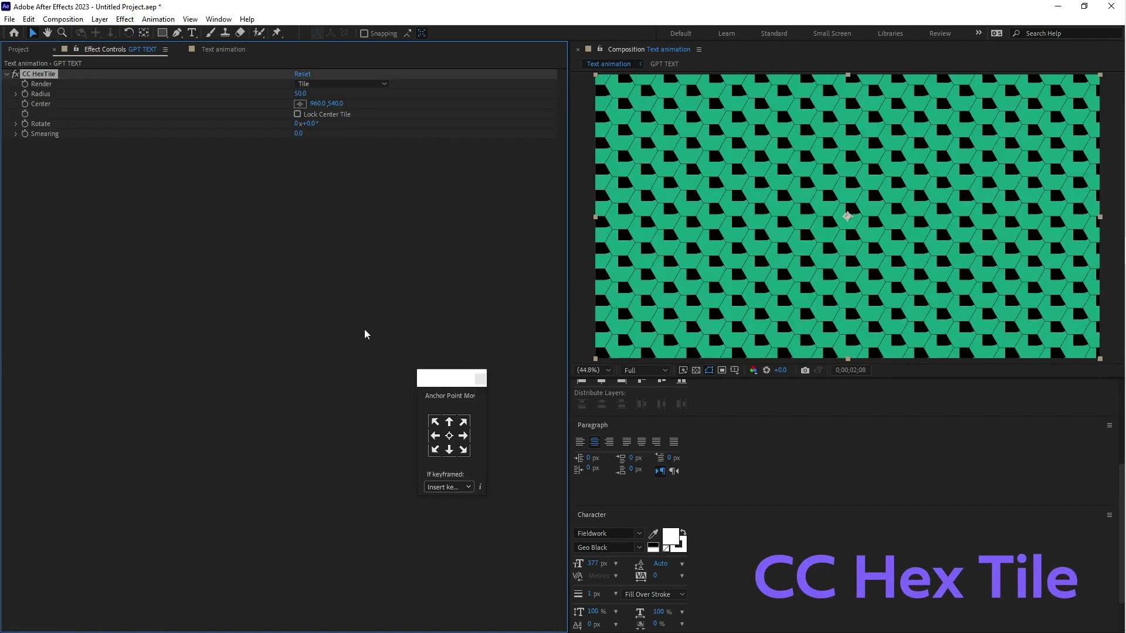
Move to about 4 seconds and set the CC HexTile Render mode to Fold Aligned
left_click(219, 49)
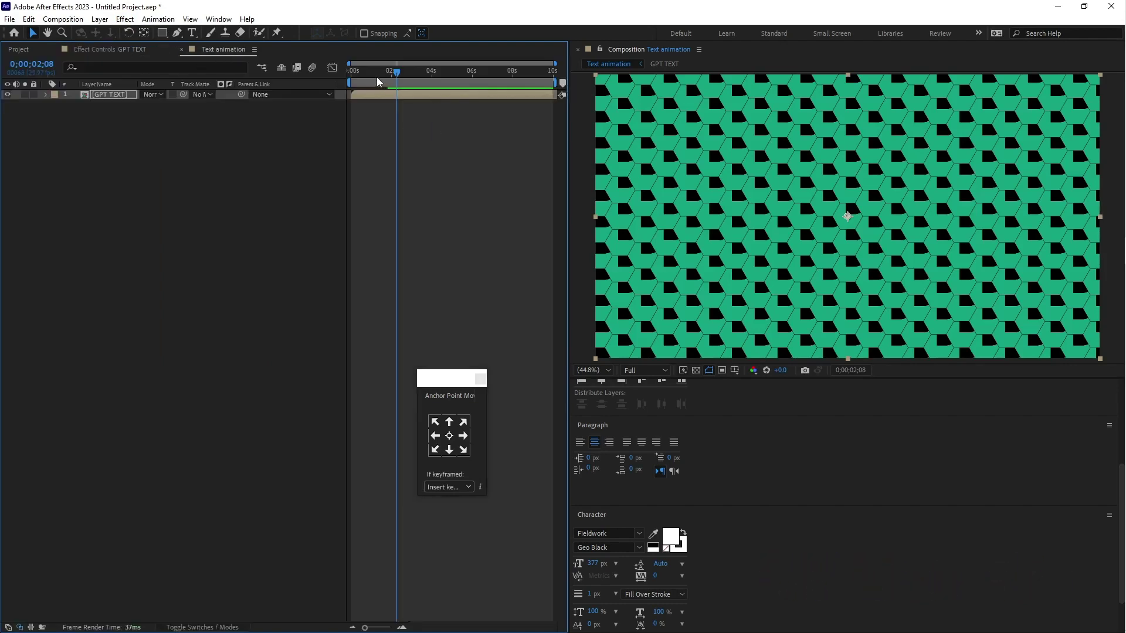
left_click_drag(377, 77, 449, 83)
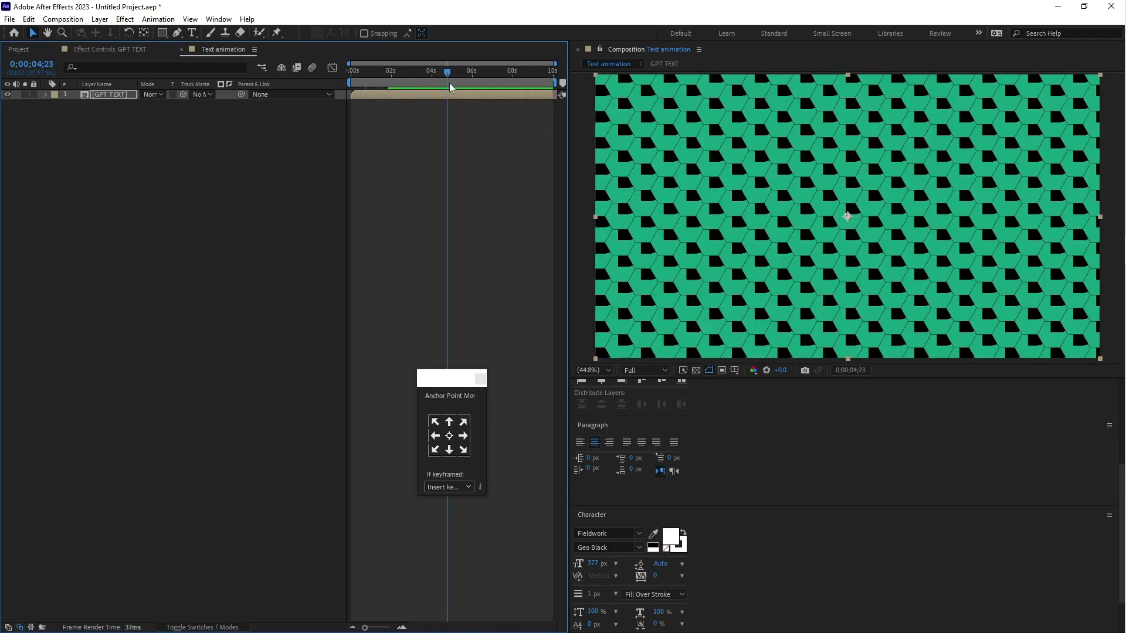
left_click(104, 50)
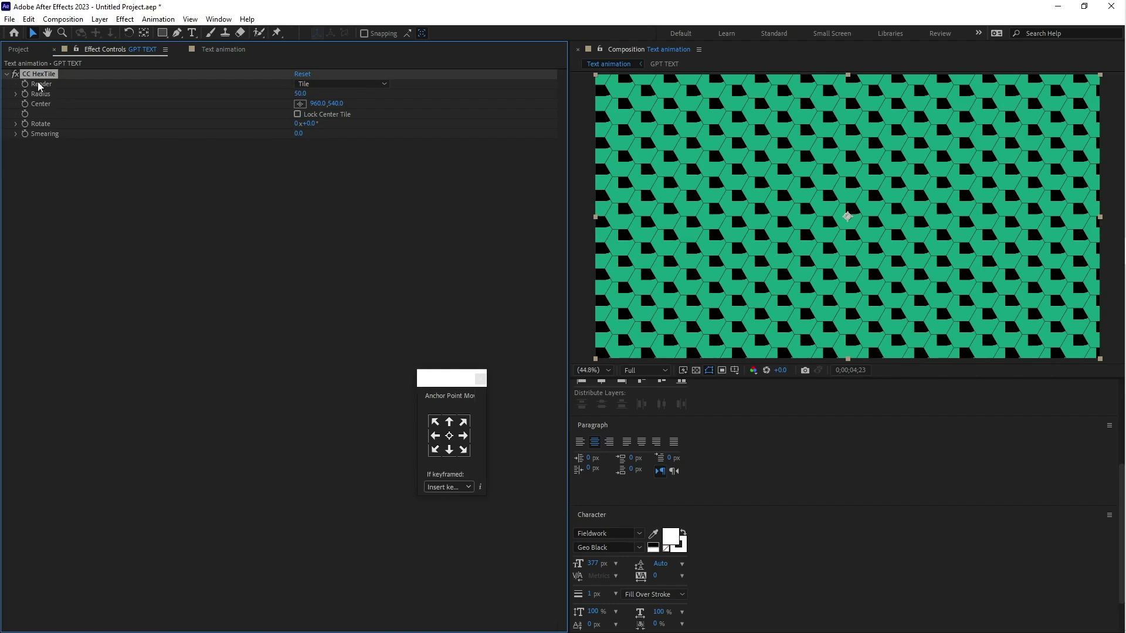
left_click(339, 84)
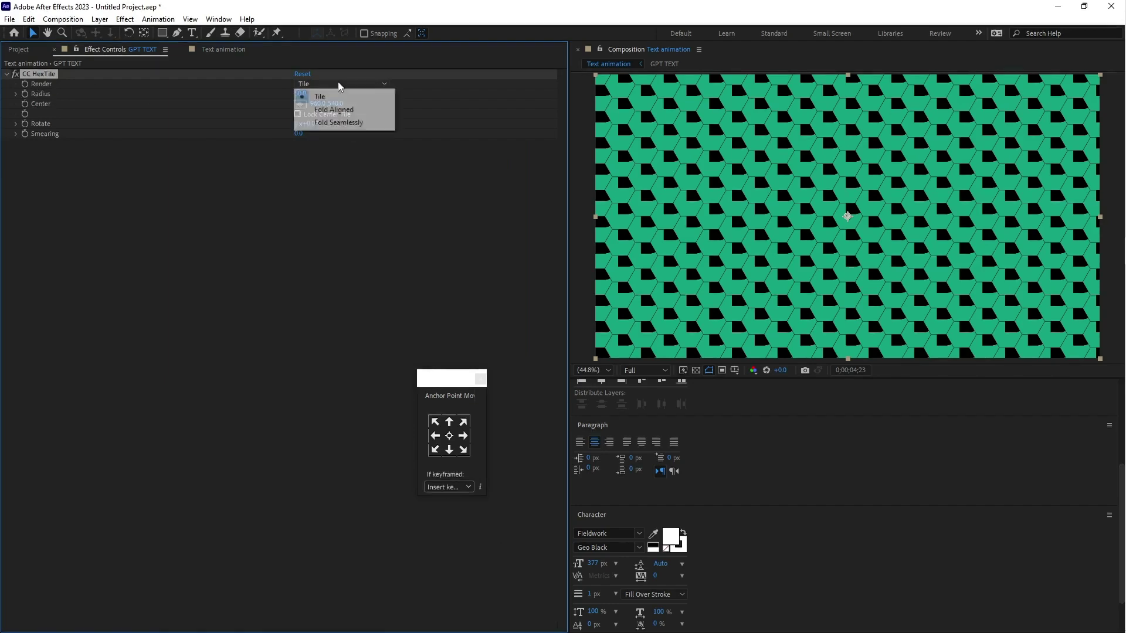
left_click(370, 112)
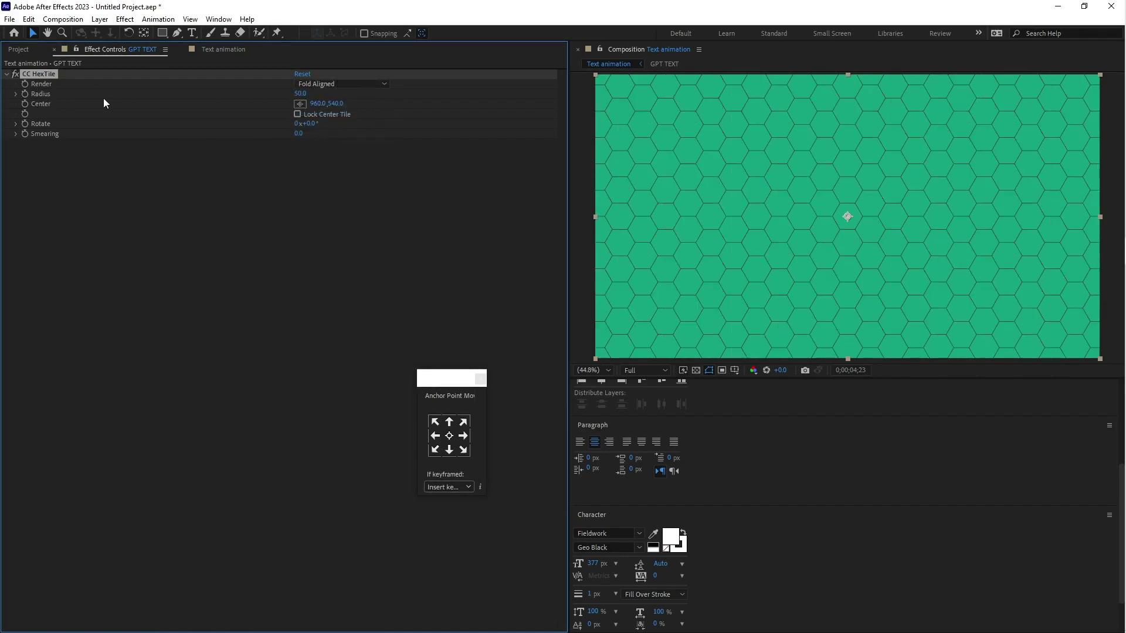
Set the HexTile Radius to 16 and raise Smearing to 52.5
left_click(300, 94)
type("18")
key("Return")
left_click_drag(284, 95, 284, 95)
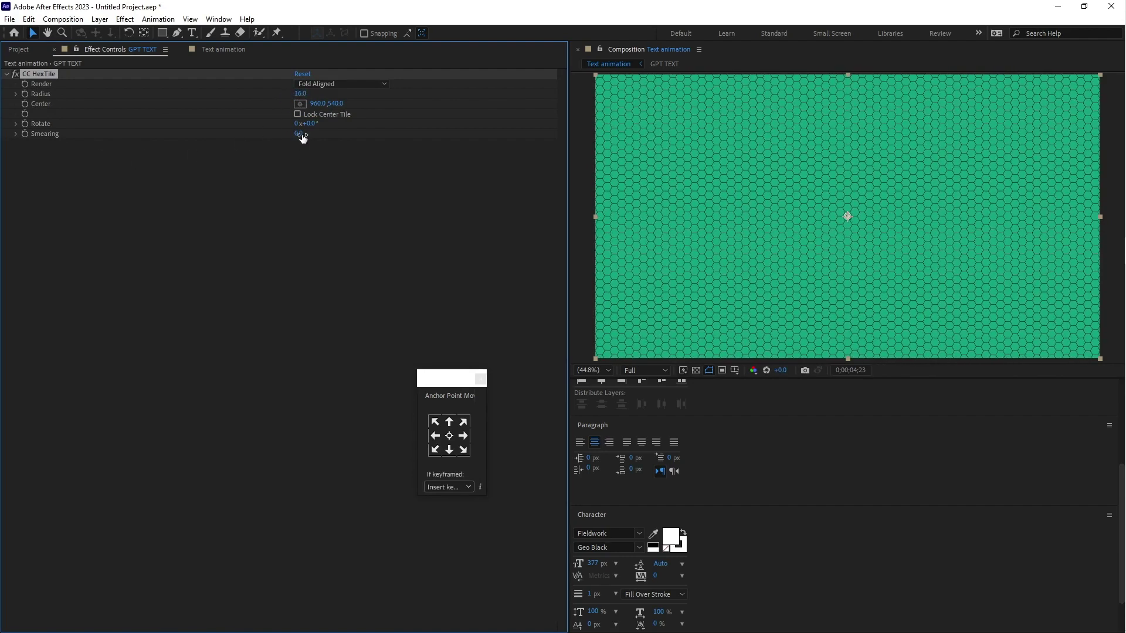
left_click_drag(302, 136, 604, 131)
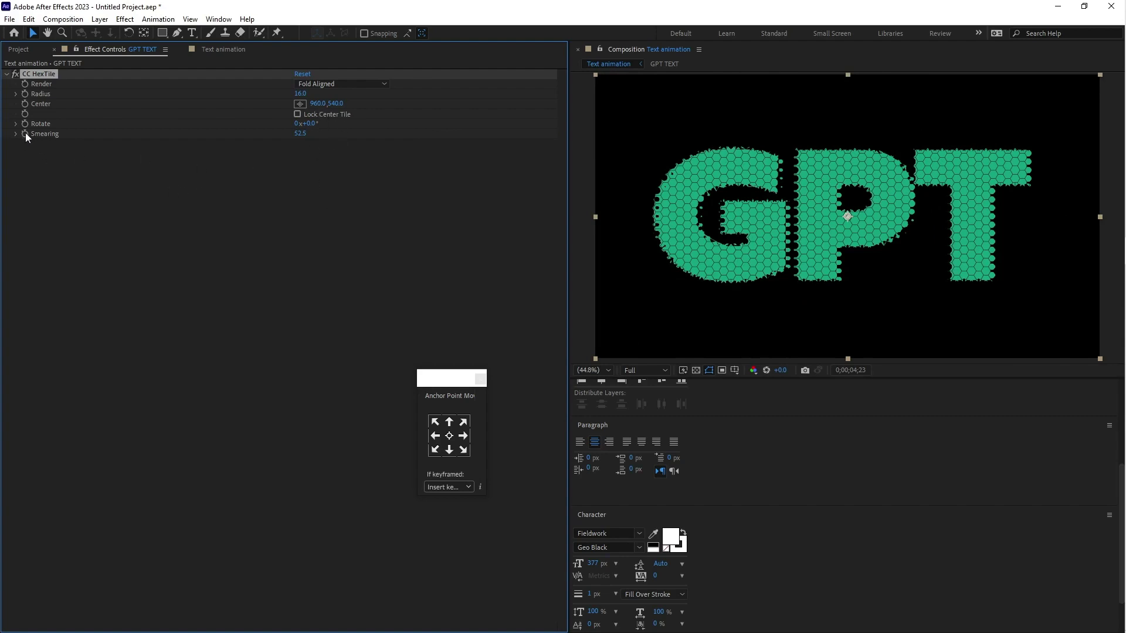
left_click(223, 51)
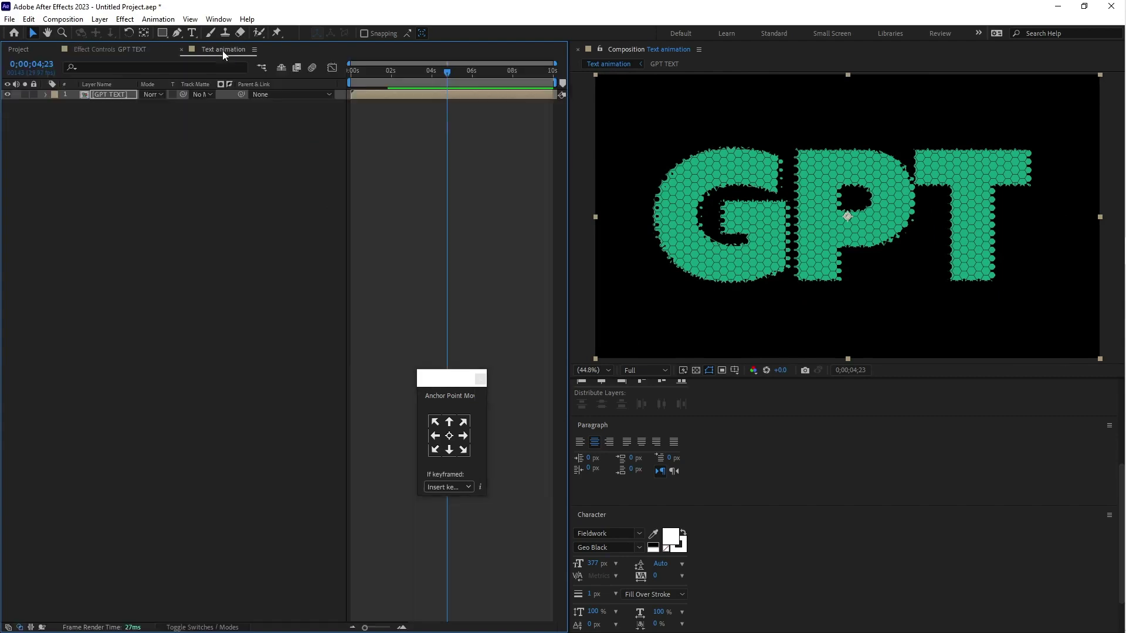
Place a Smearing keyframe at 0 seconds and add an ending keyframe with a higher value
left_click(383, 95)
key("u")
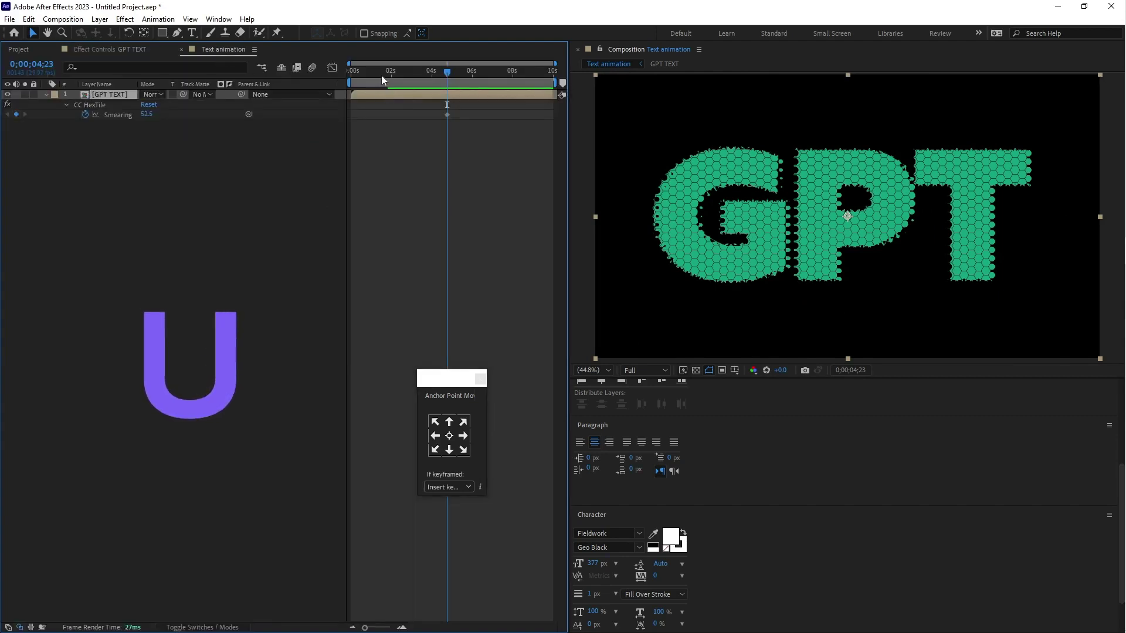
left_click_drag(381, 75, 351, 75)
left_click_drag(448, 114, 355, 124)
left_click_drag(352, 83, 543, 100)
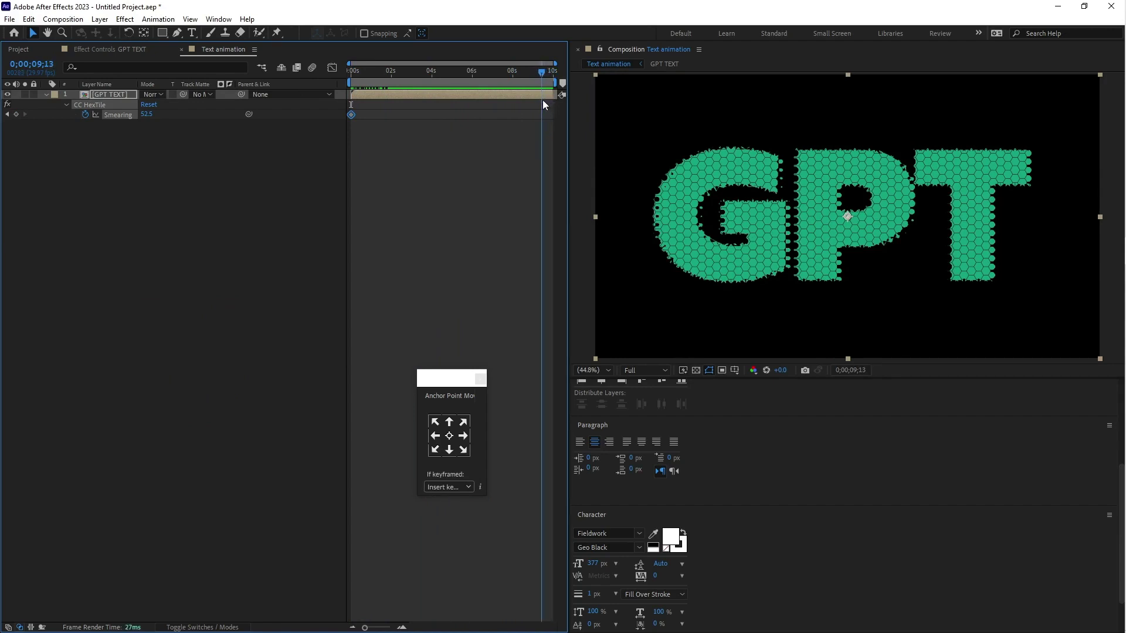
left_click(17, 115)
left_click_drag(146, 115, 204, 117)
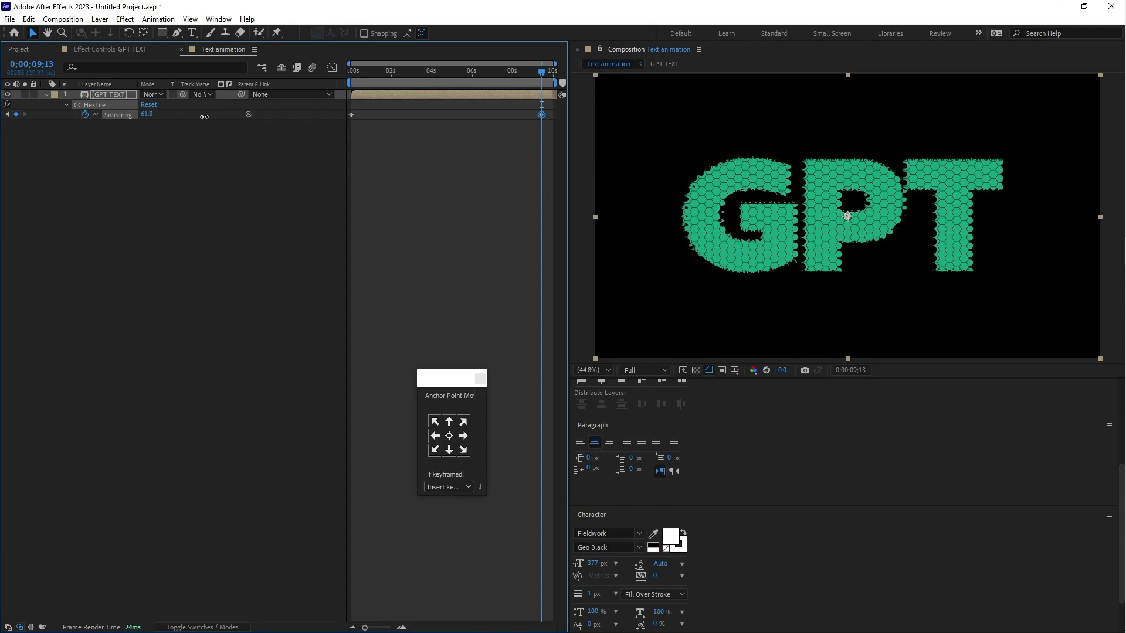
Apply Easy Ease to both Smearing keyframes and preview the animation from the start
left_click_drag(545, 115, 343, 129)
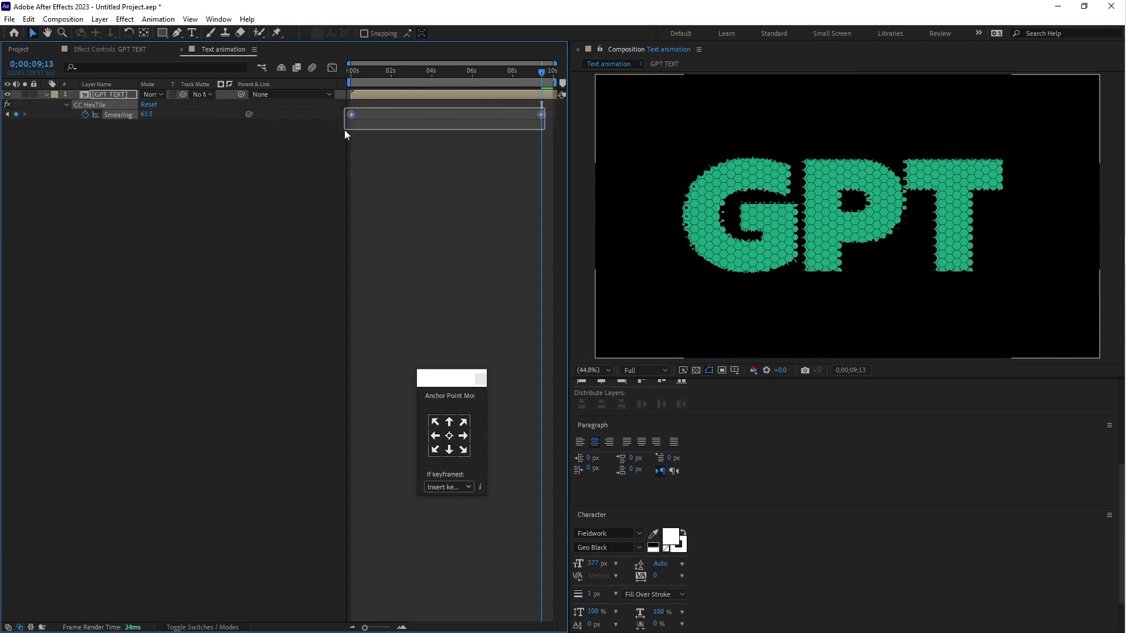
right_click(540, 116)
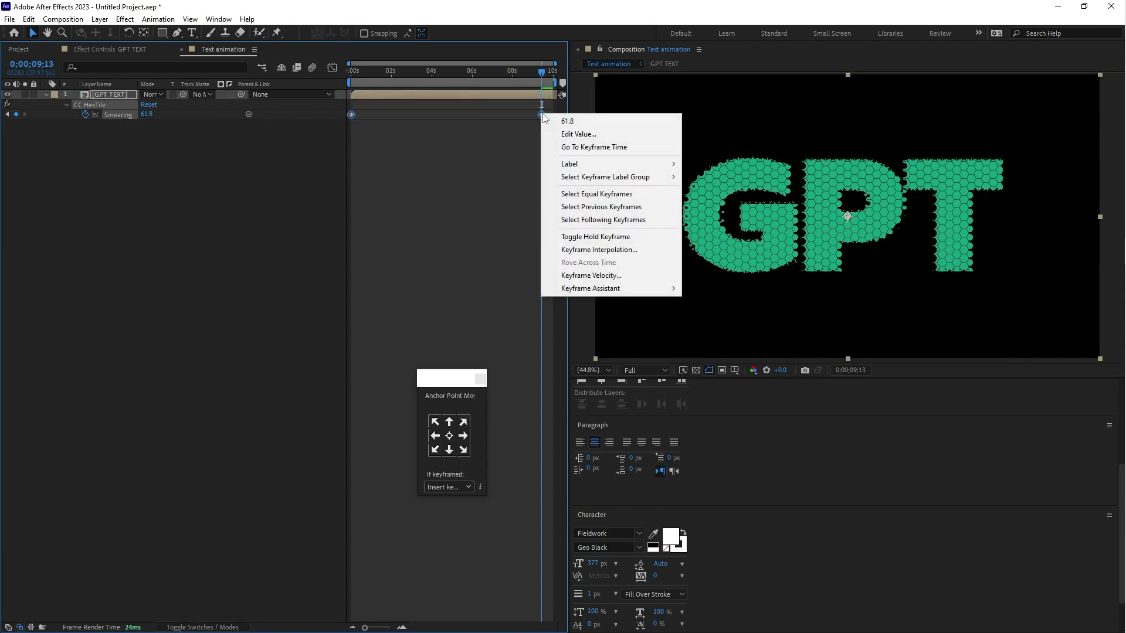
mouse_move(590, 291)
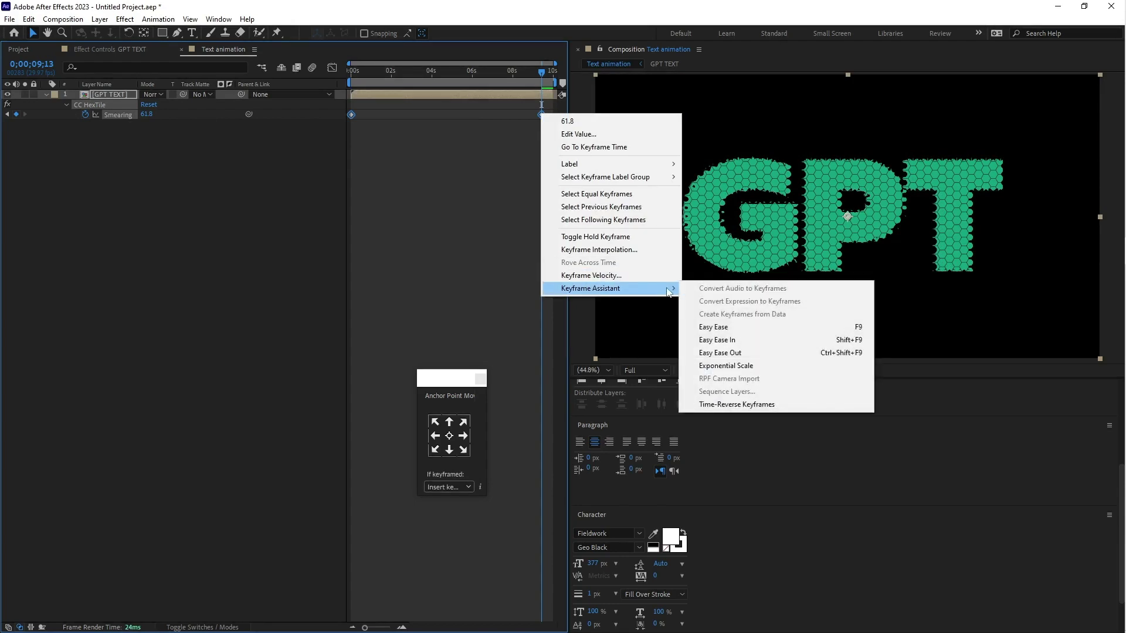
left_click(758, 326)
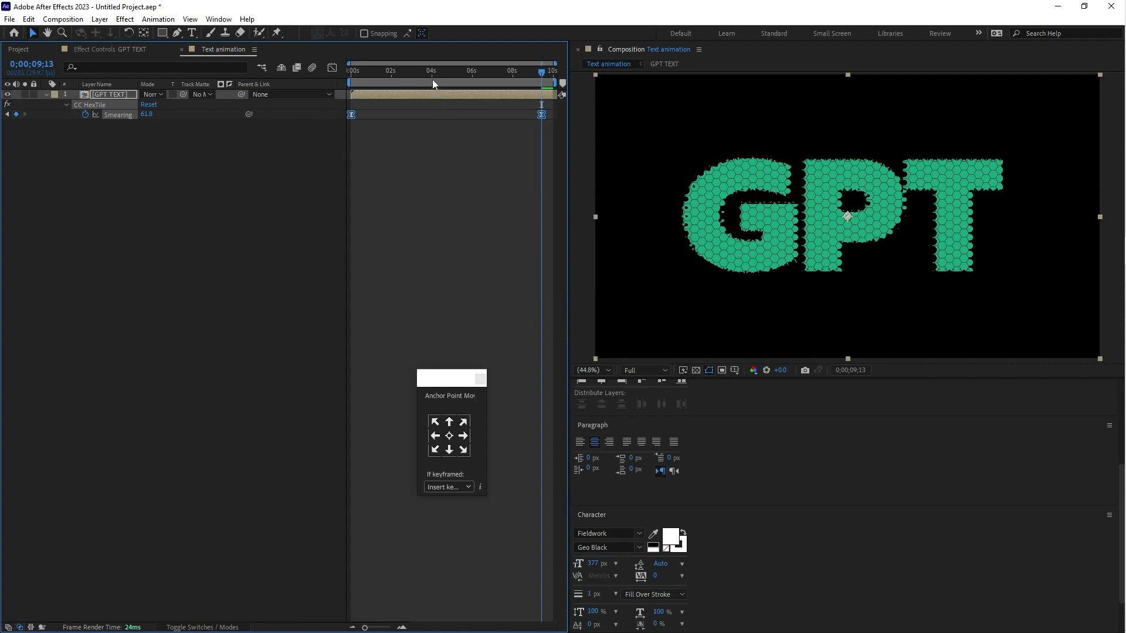
left_click_drag(432, 78, 339, 75)
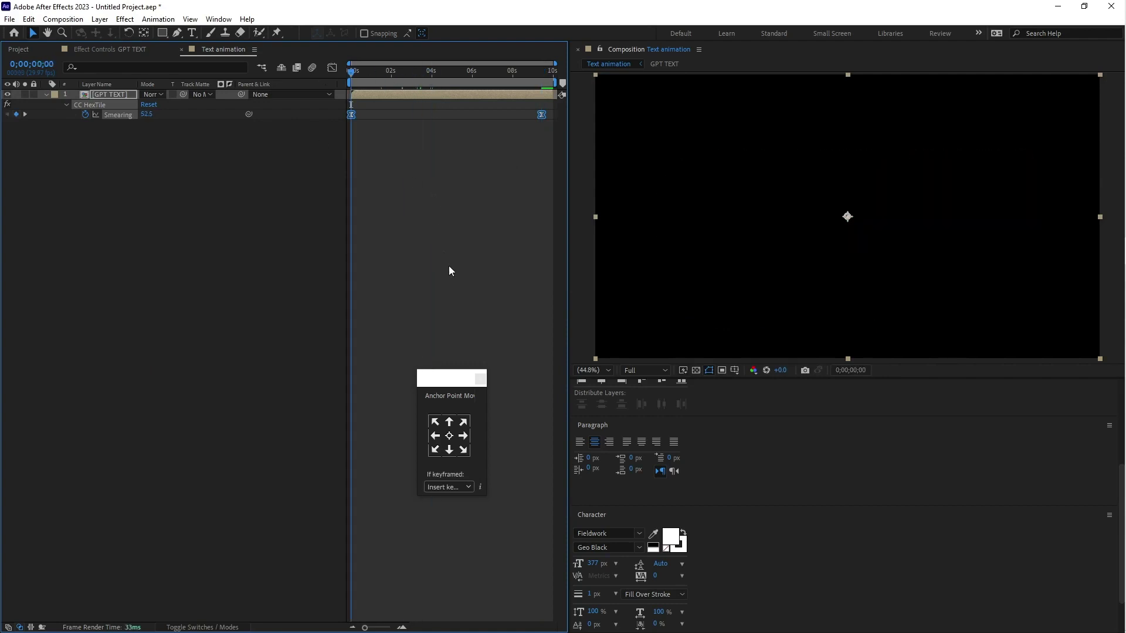
key("space")
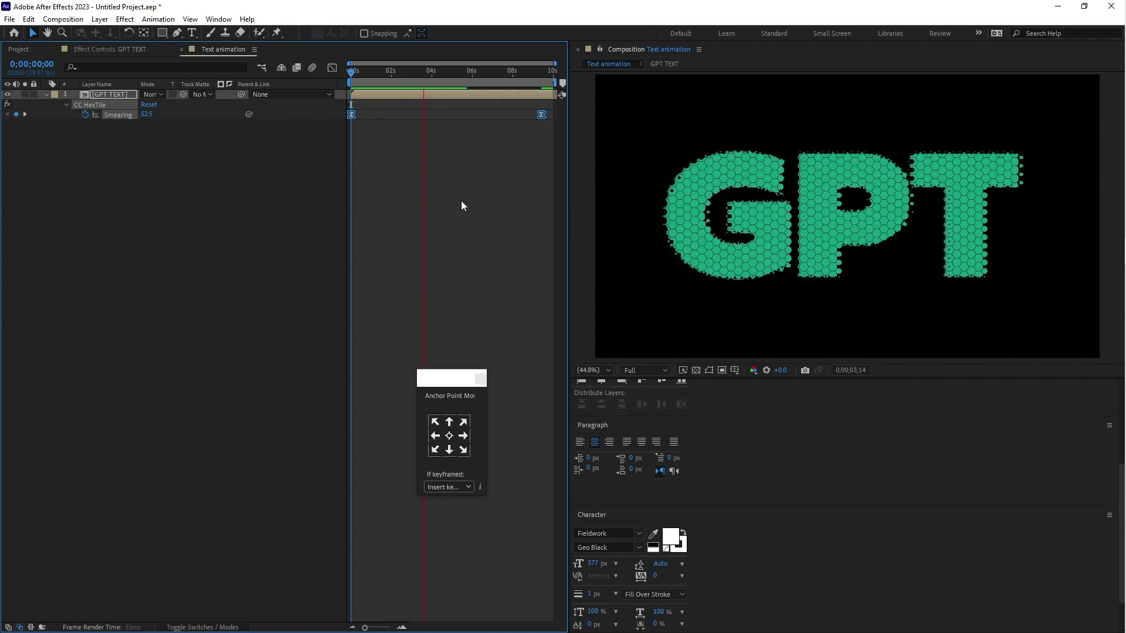
key("space")
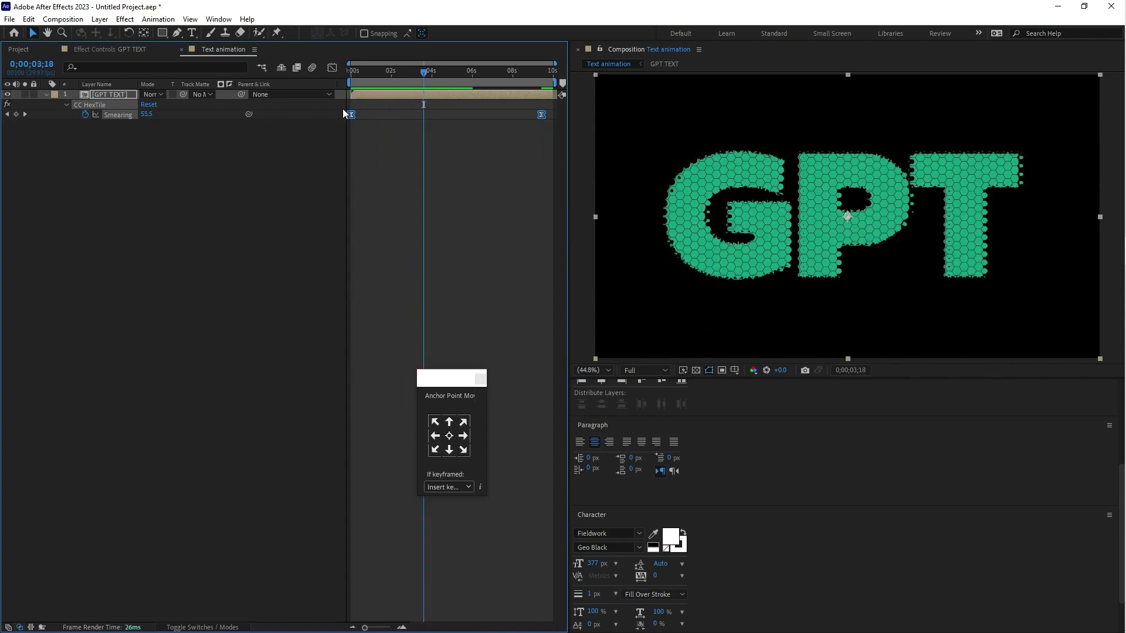
left_click(112, 49)
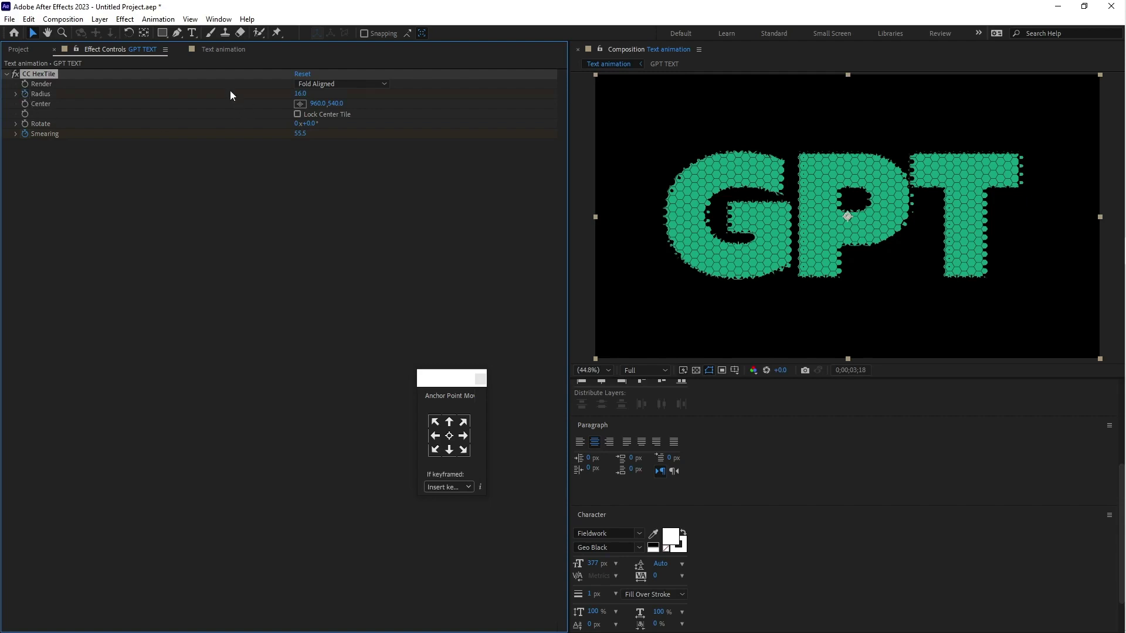
Show the GPT TEXT layer's keyframes and move the Radius keyframe from 4 seconds to 0s
left_click(224, 52)
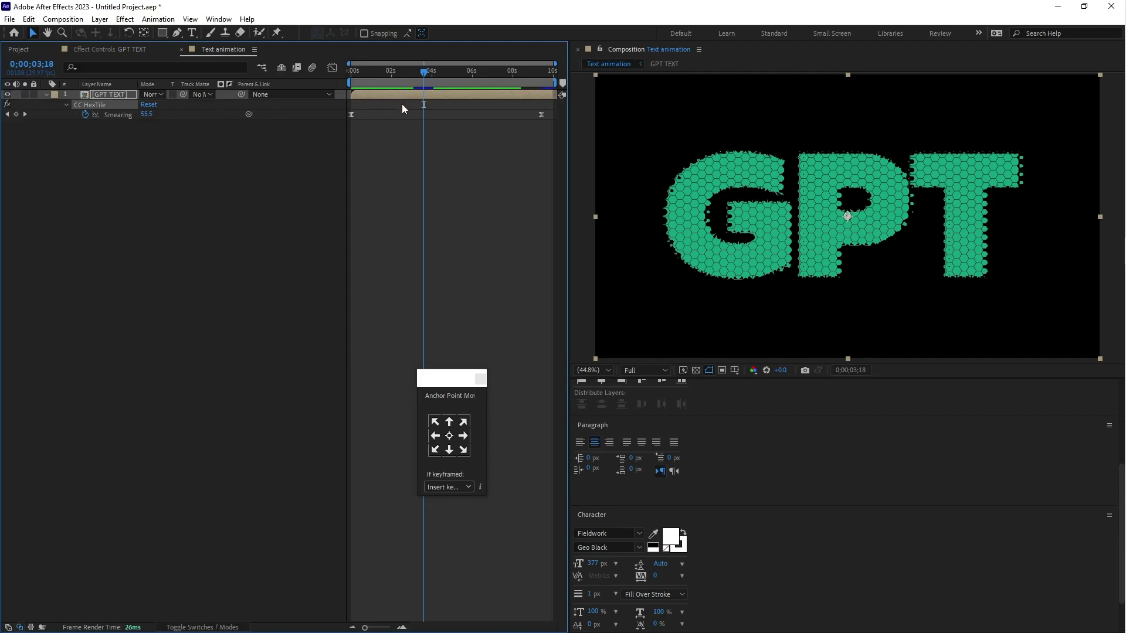
left_click(131, 96)
key("u")
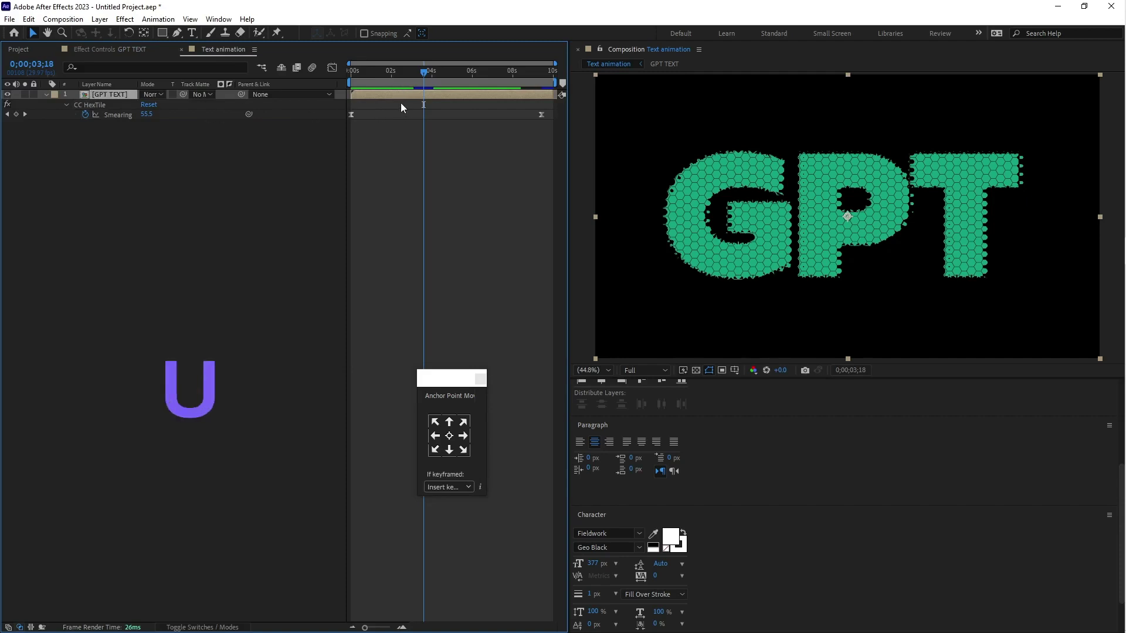
left_click(422, 114)
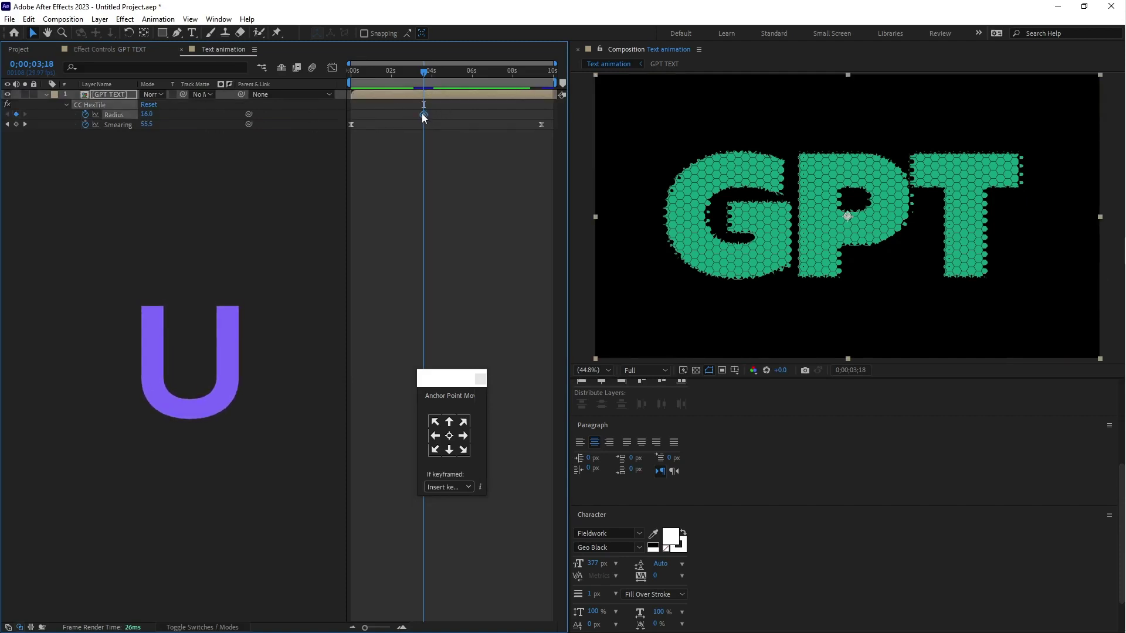
mouse_move(409, 117)
left_mouse_down()
mouse_move(355, 113)
mouse_move(345, 73)
mouse_move(542, 89)
left_mouse_up()
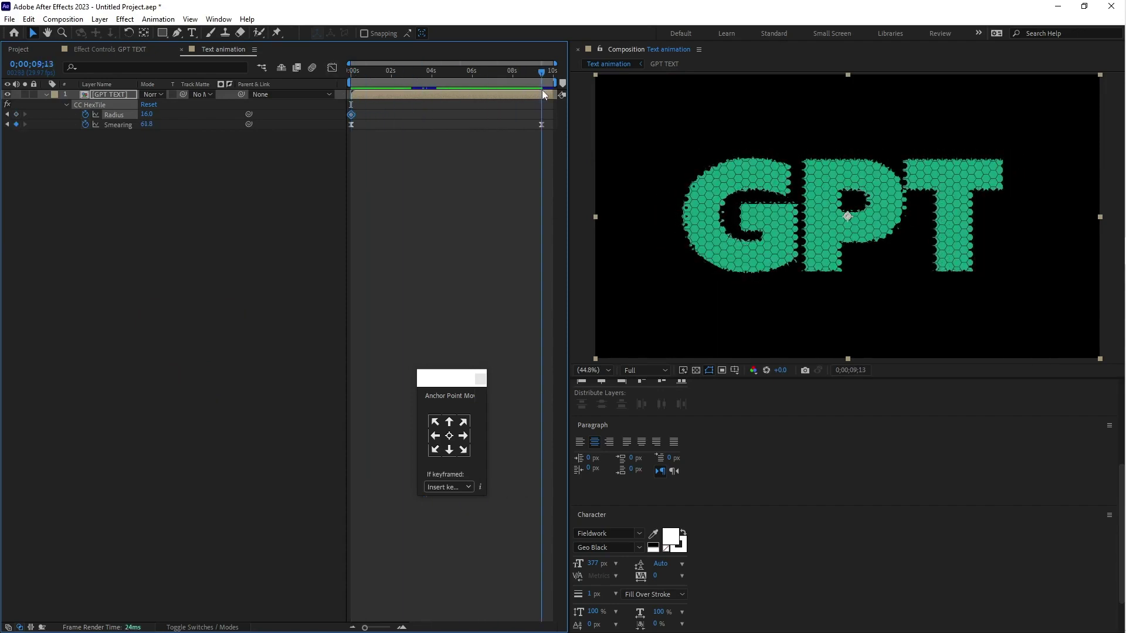
Add a Radius keyframe of 12 near 9 seconds, then return to the start
left_click(17, 115)
left_click_drag(145, 115, 146, 116)
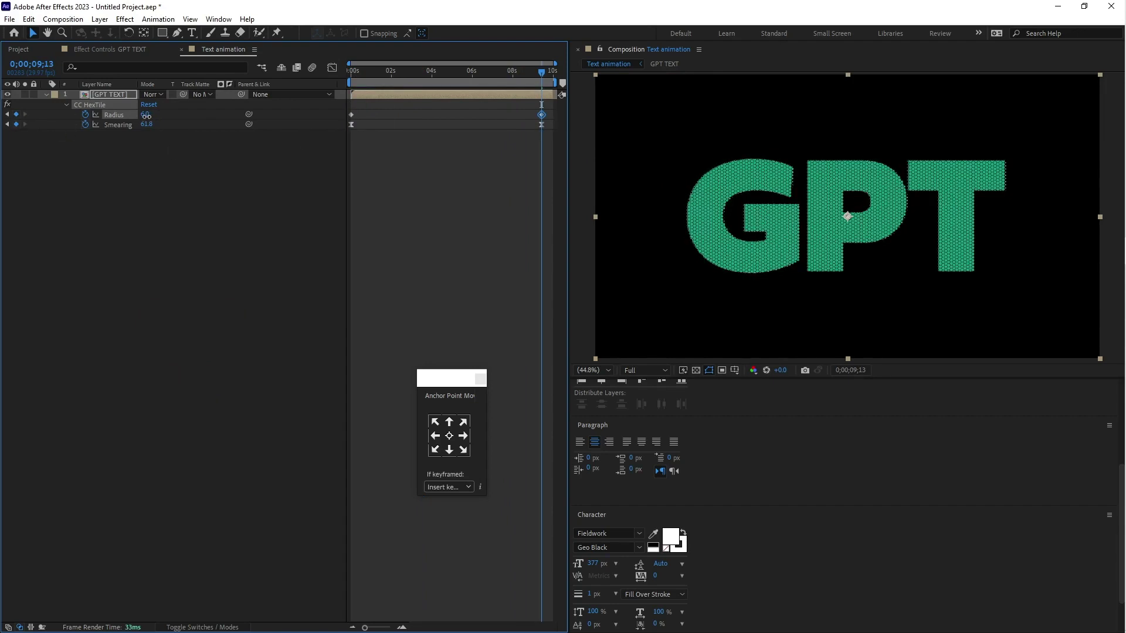
left_click(146, 115)
type("12")
key("Return")
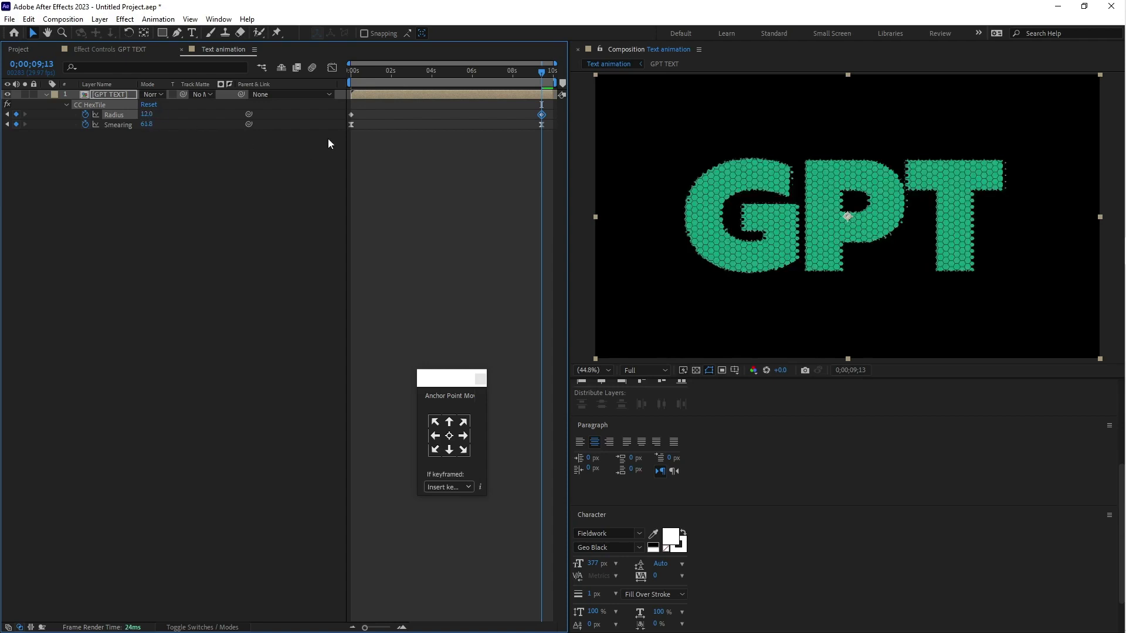
key("Home")
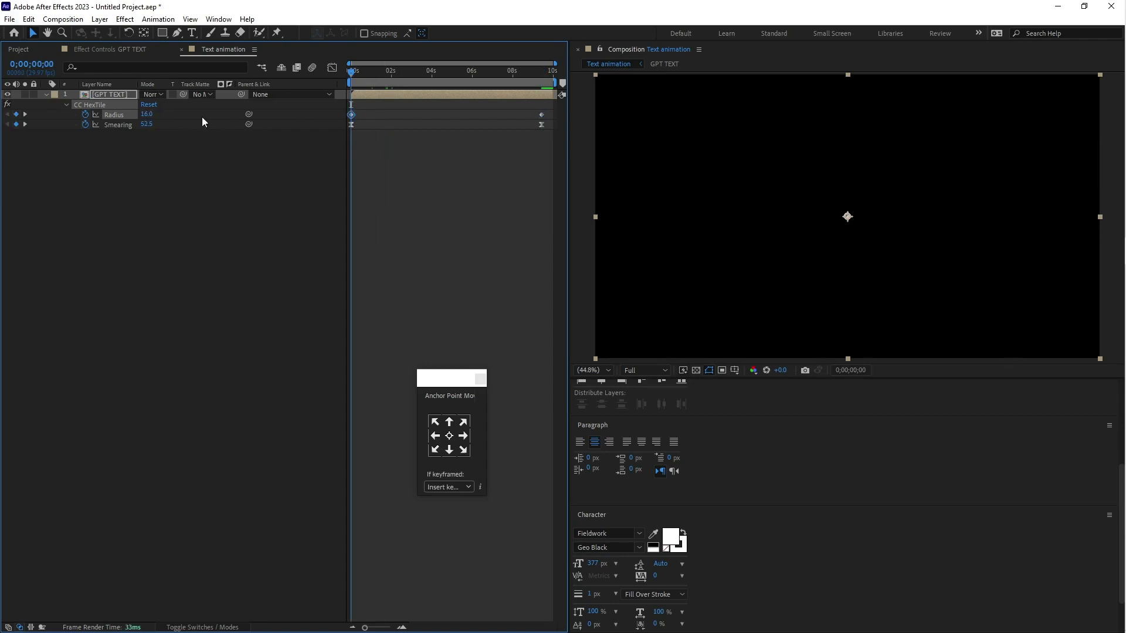
left_click(146, 114)
Set the starting HexTile Radius to 20 and preview the honeycomb GPT animation
type("20")
key("space")
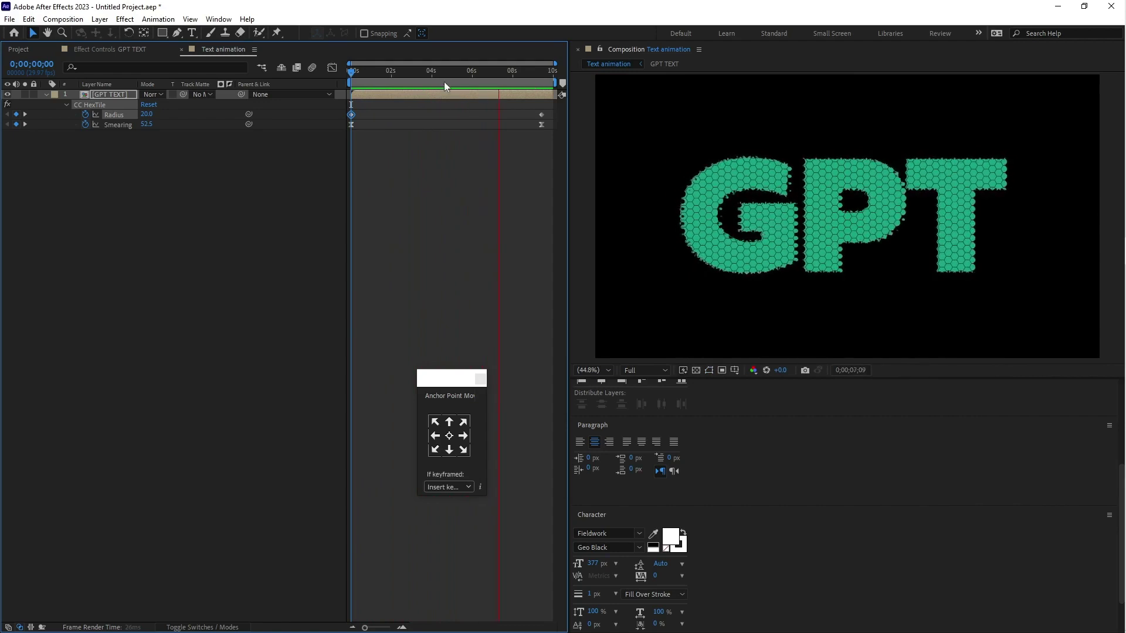
key("space")
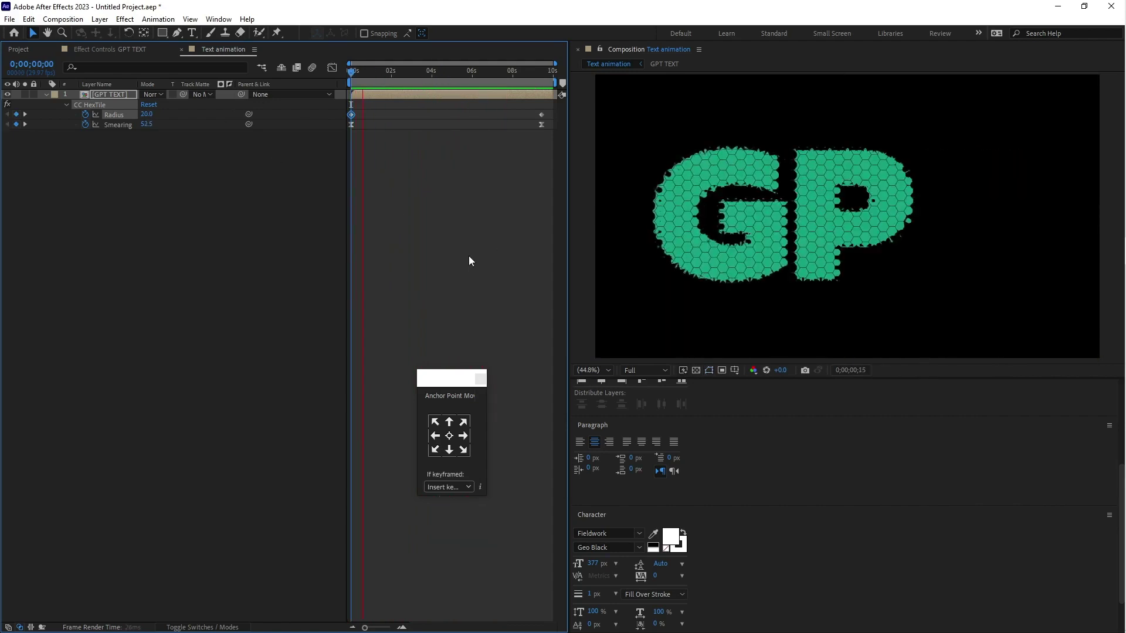